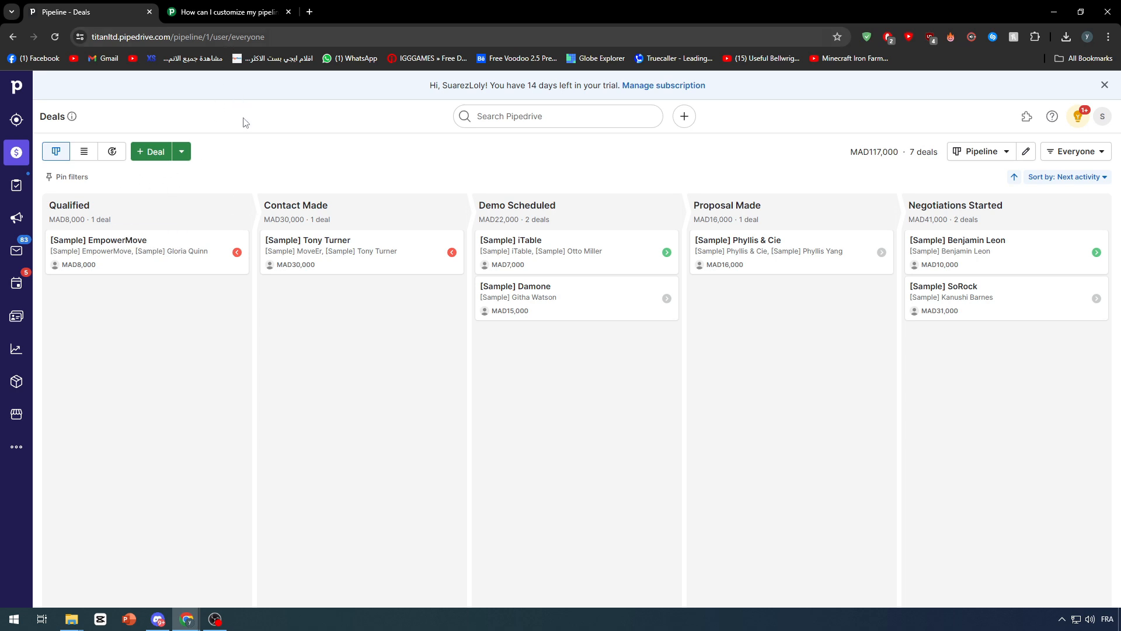
Step: Scroll the pipeline stages help article down to 'Tips on how to come up with stages'
click(244, 8)
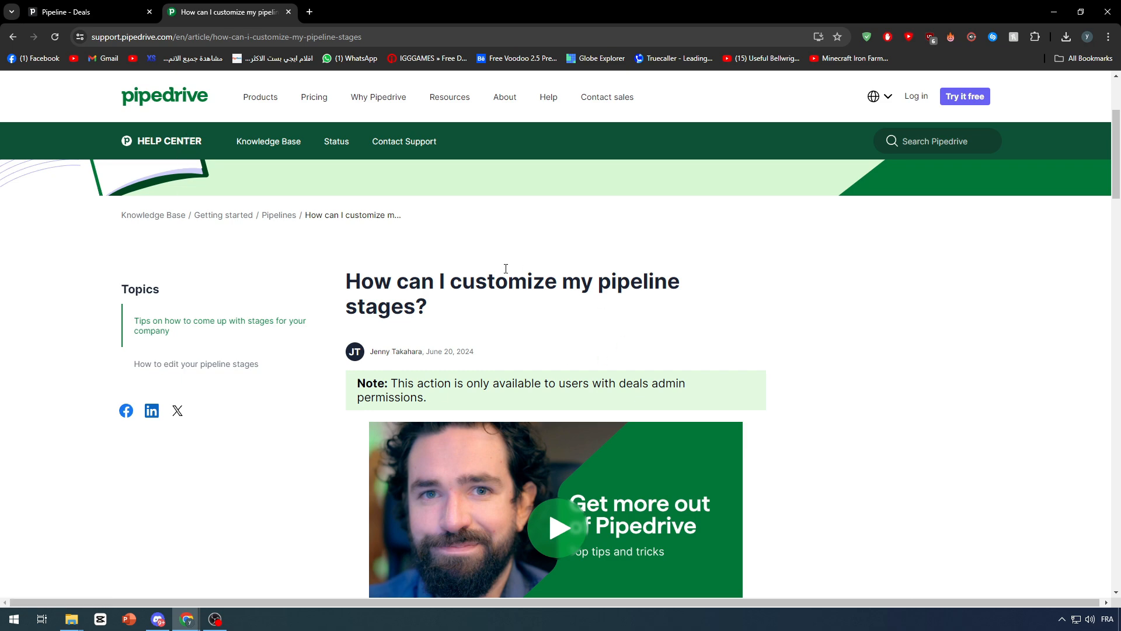
scroll(505, 268, down, 1)
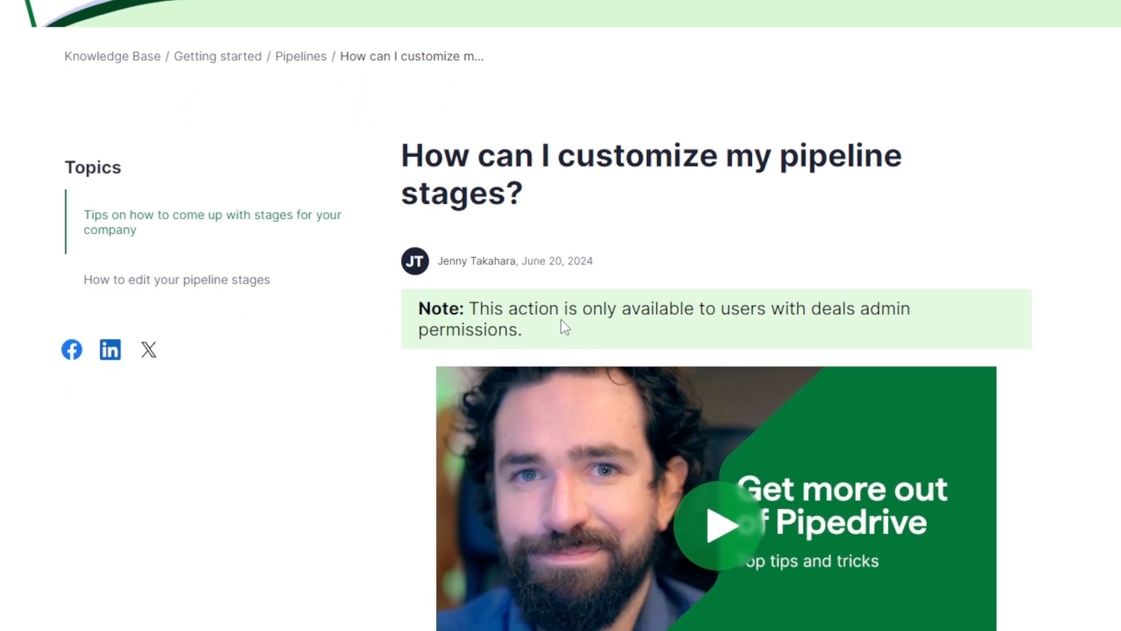
scroll(610, 316, down, 5)
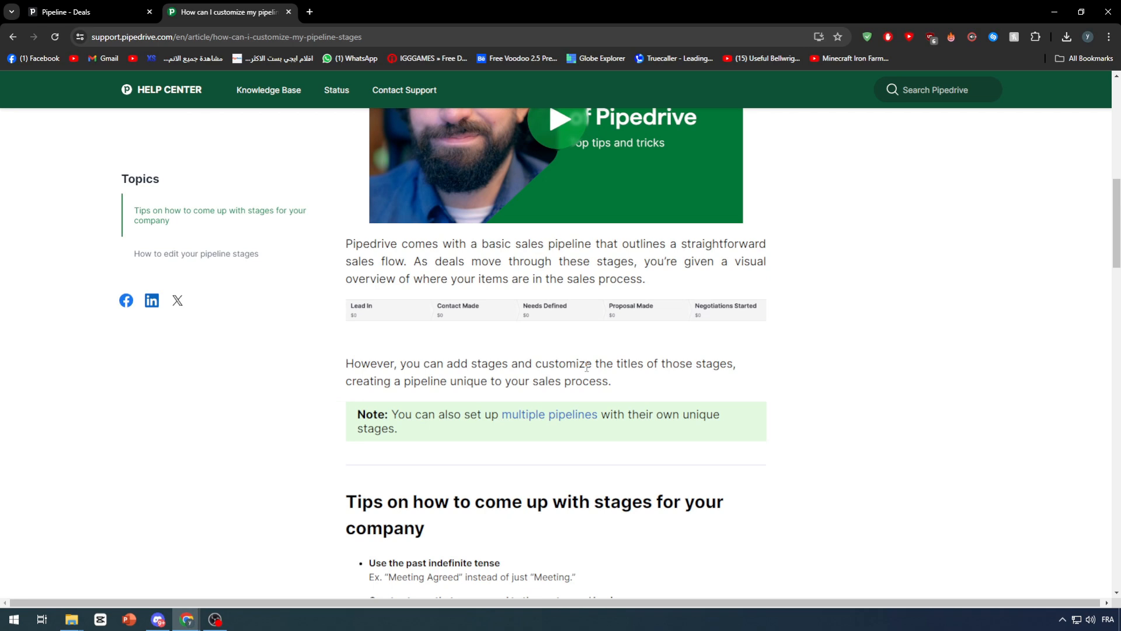
scroll(421, 325, down, 2)
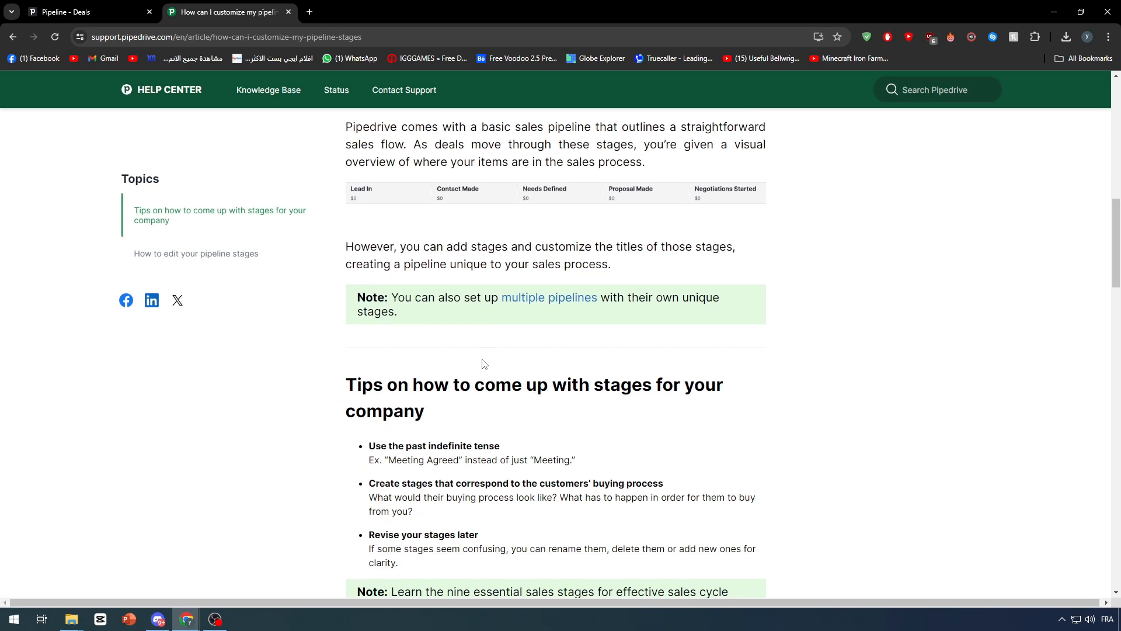
Step: Read down to 'How to edit your pipeline stages', then return to the Pipeline - Deals board
scroll(482, 359, down, 1)
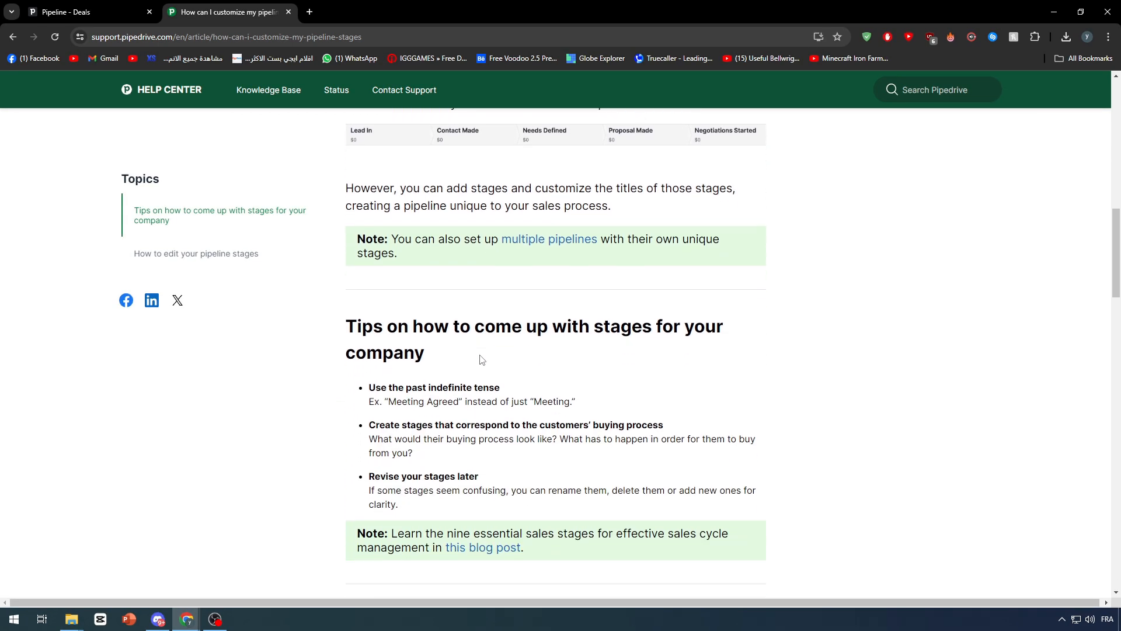
scroll(458, 353, down, 1)
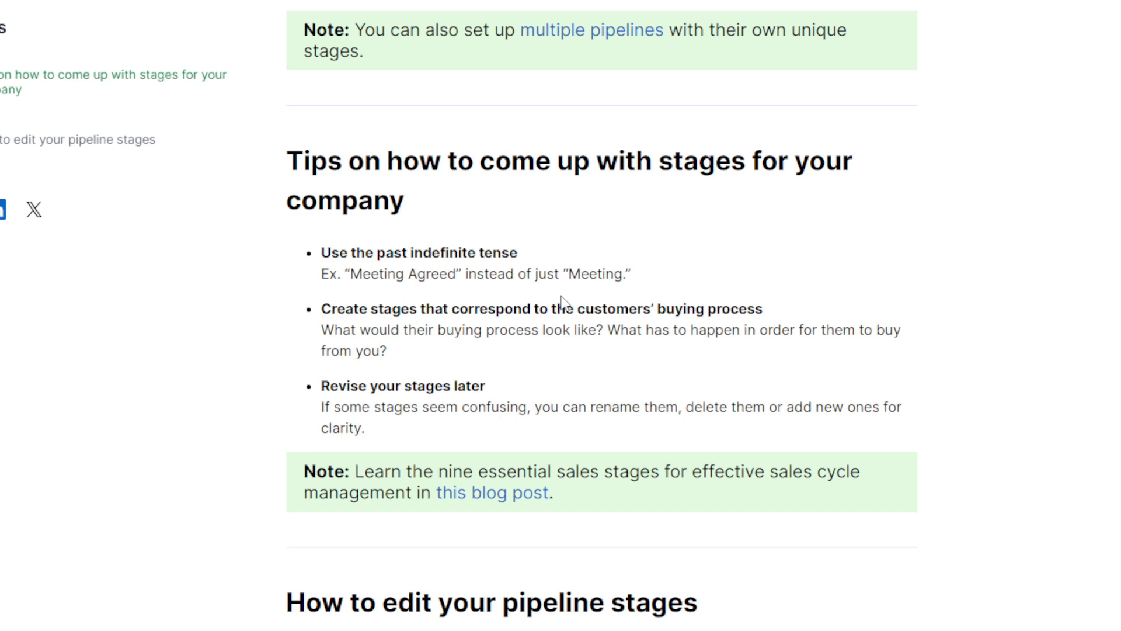
scroll(576, 317, down, 2)
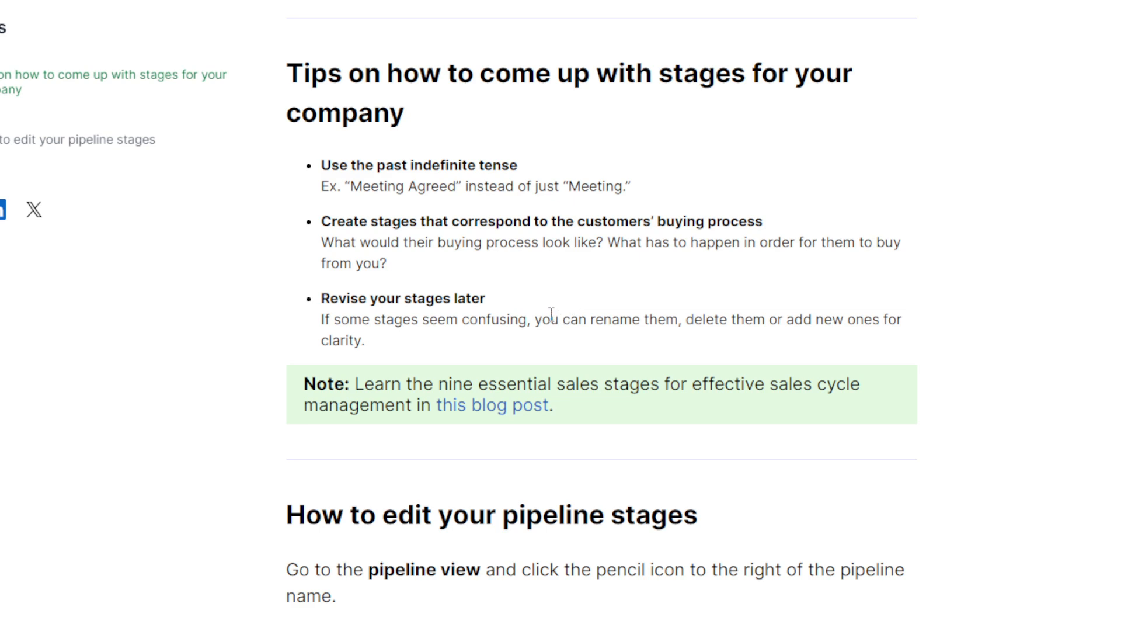
scroll(549, 314, down, 5)
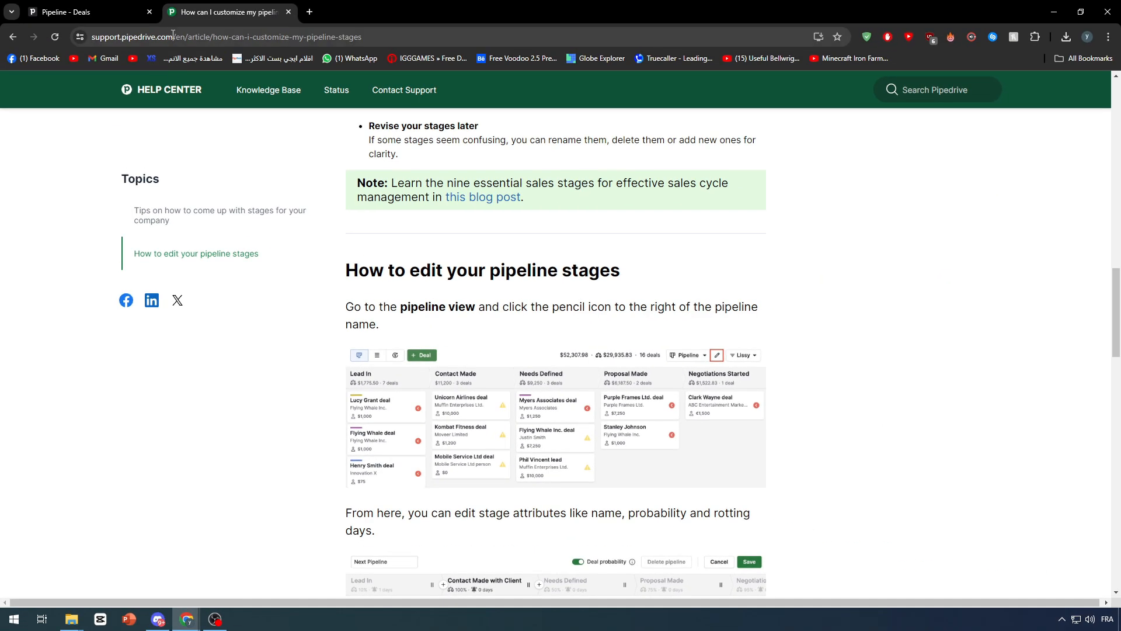
click(126, 5)
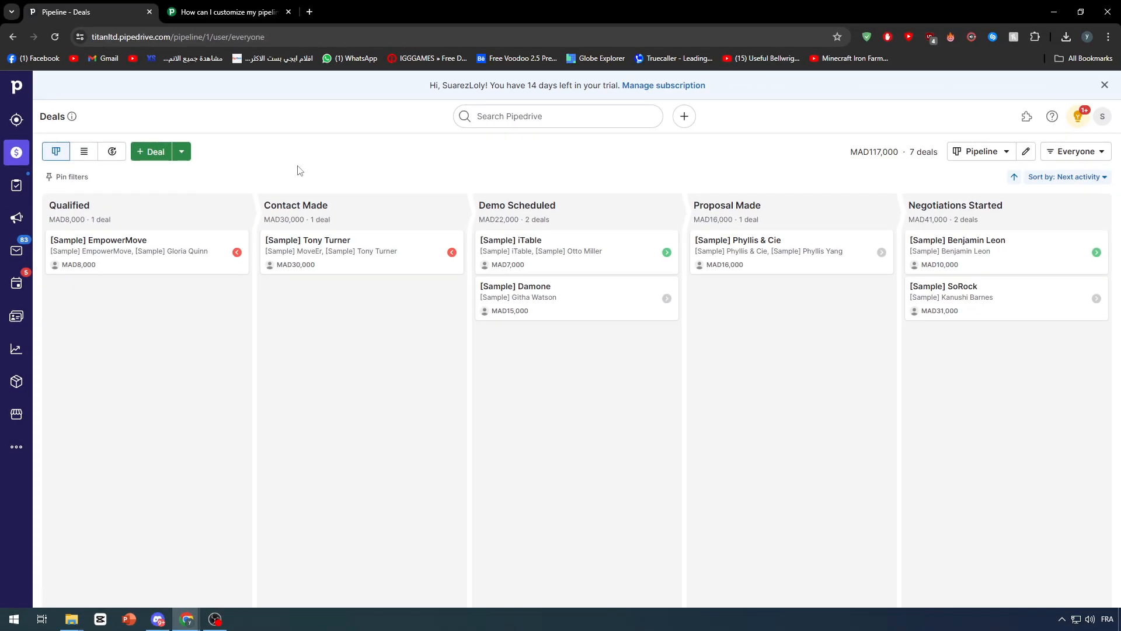
click(1007, 153)
click(1026, 151)
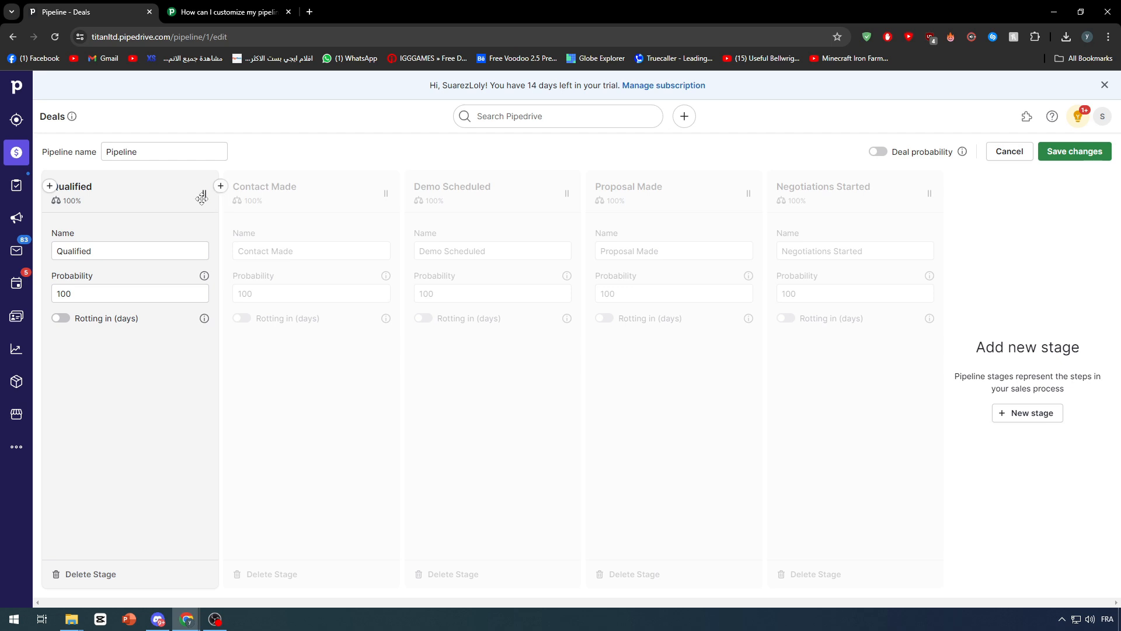
drag(195, 186, 358, 185)
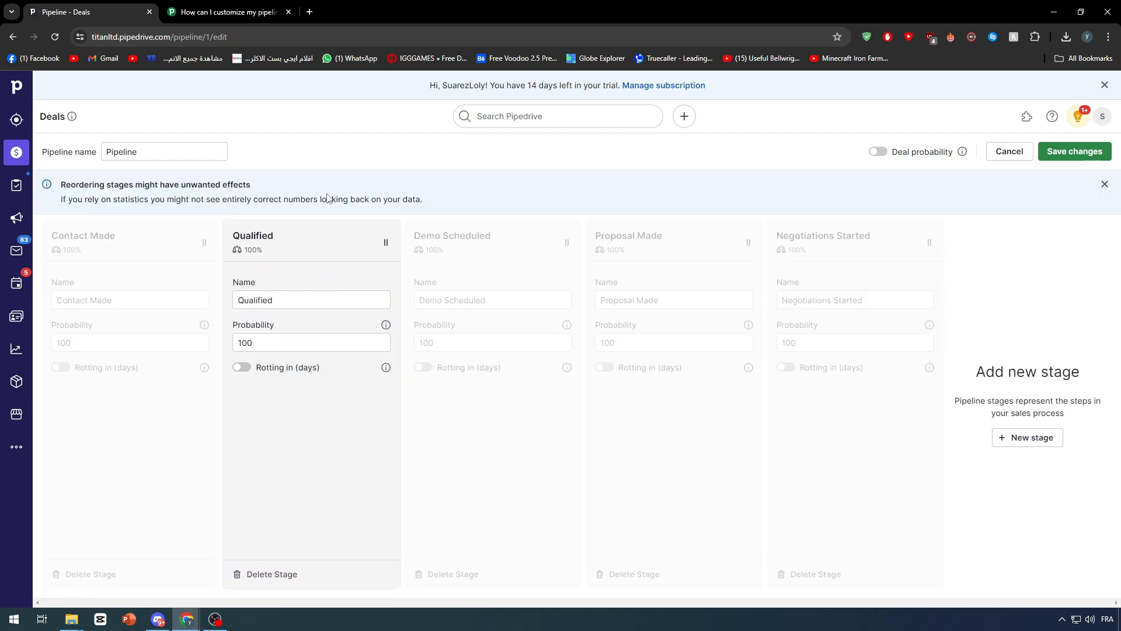
drag(320, 225, 76, 240)
right_click(76, 239)
click(76, 240)
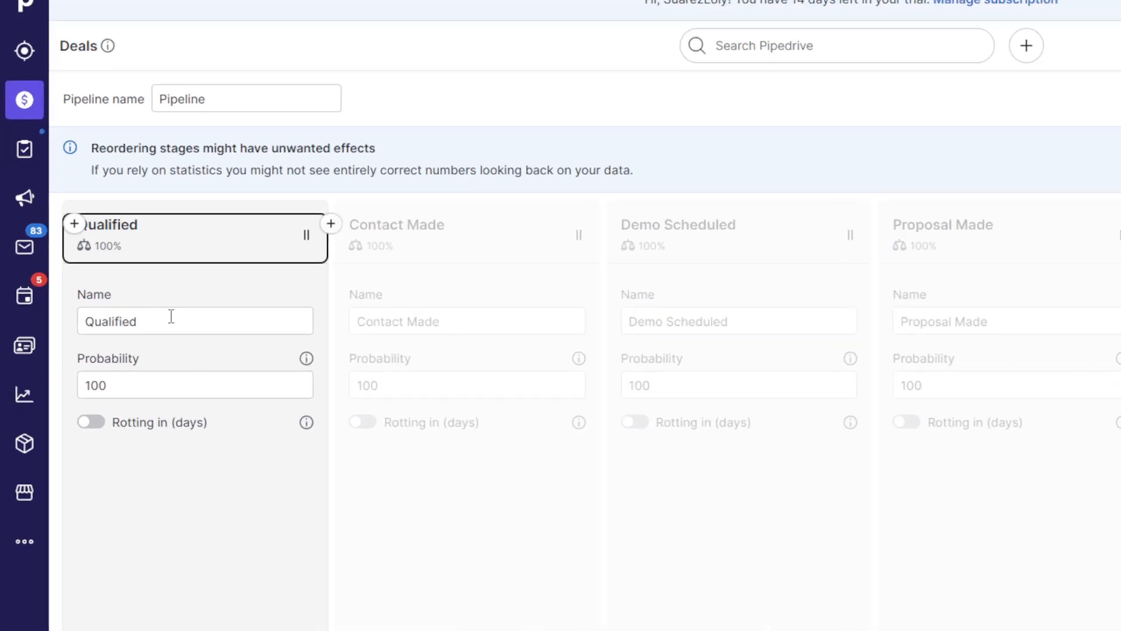
drag(113, 296, 42, 293)
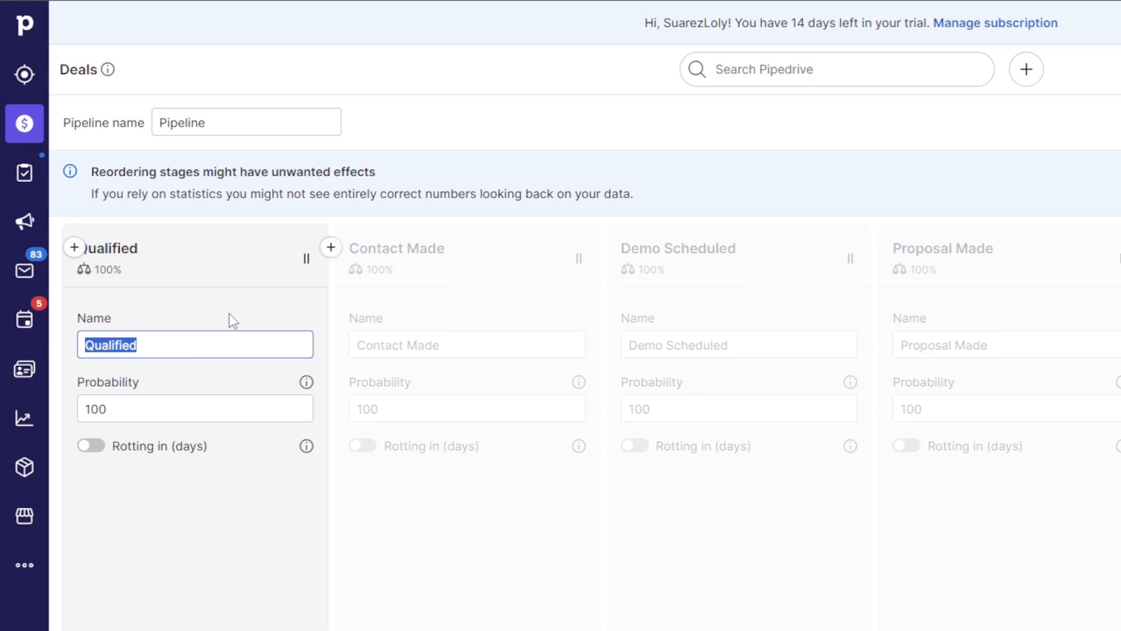
click(229, 313)
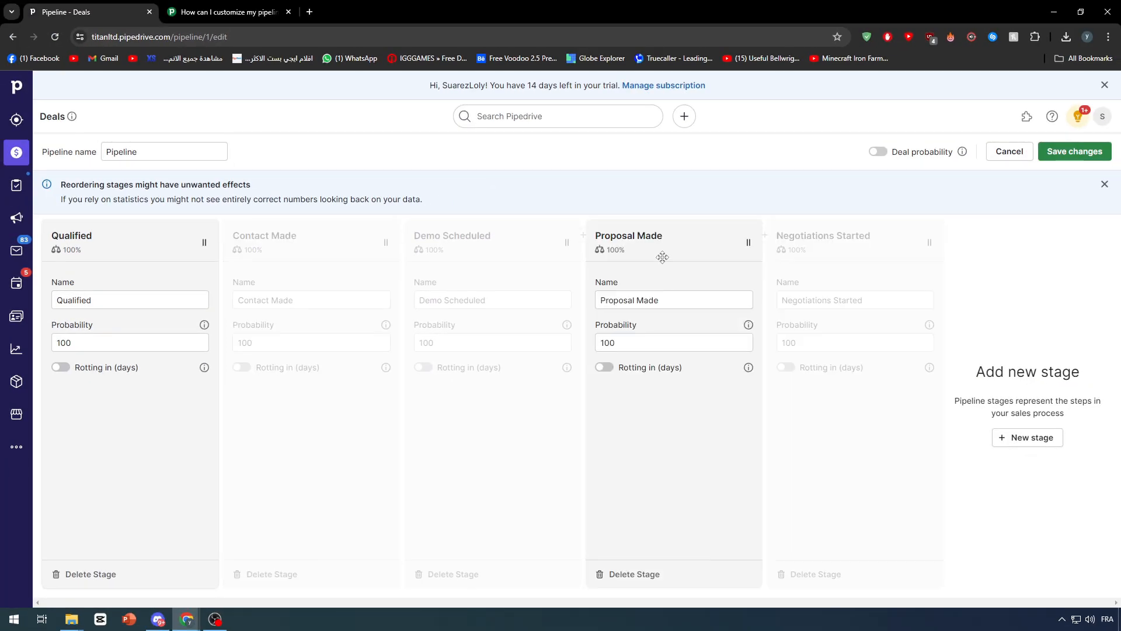
click(1007, 151)
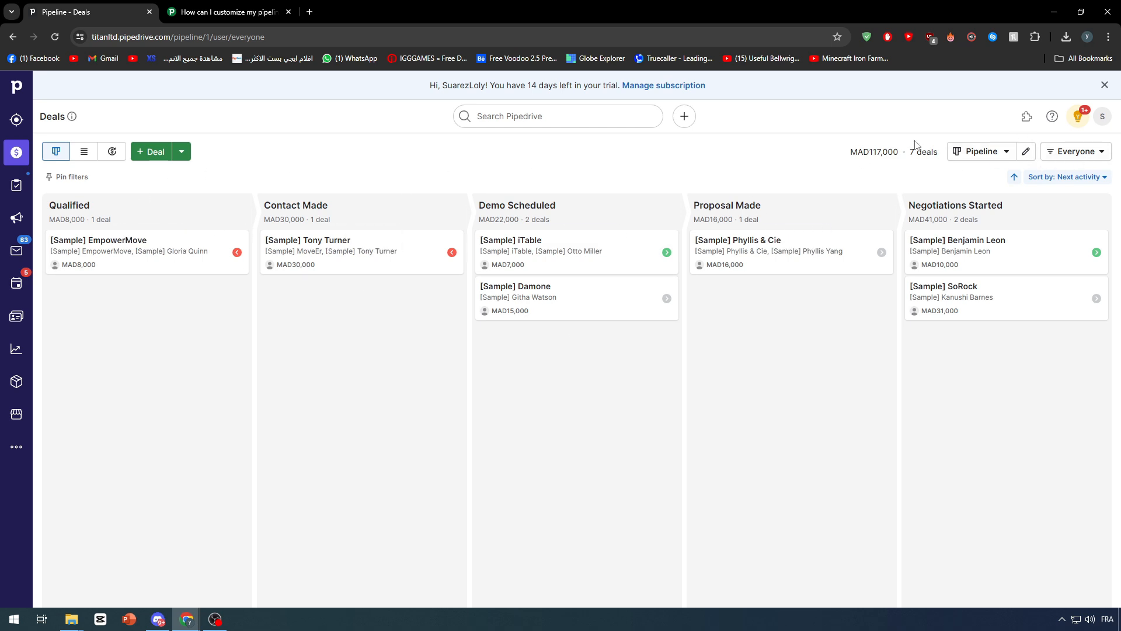
Step: In the stage editor, delete the Qualified and Contact Made stages along with their deals
click(1025, 151)
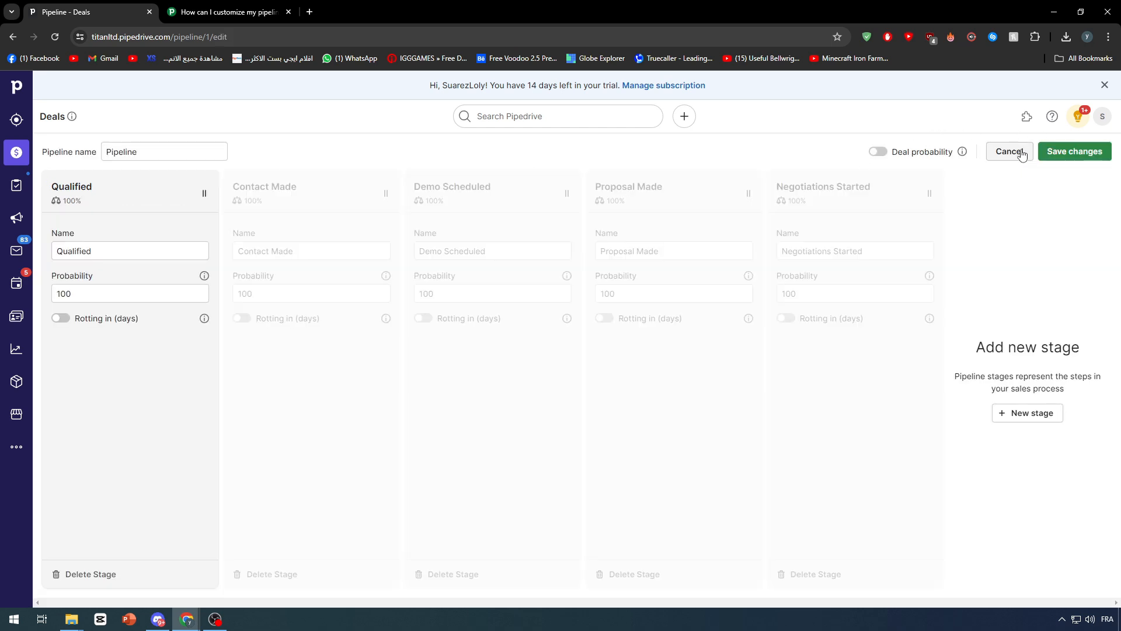
click(111, 577)
click(474, 385)
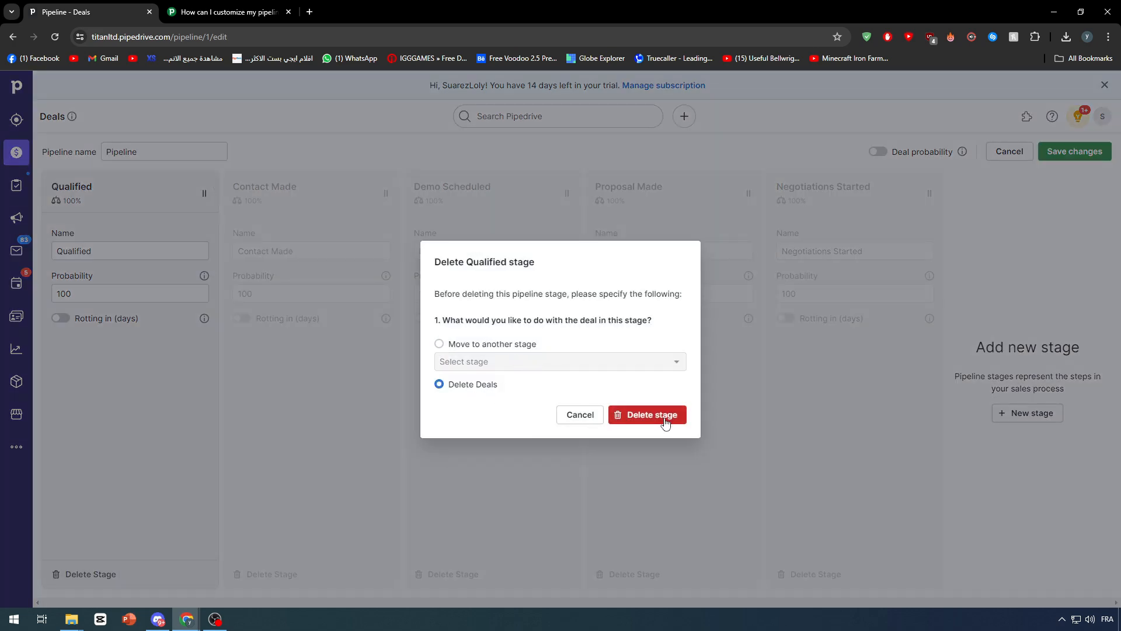
click(662, 418)
click(91, 576)
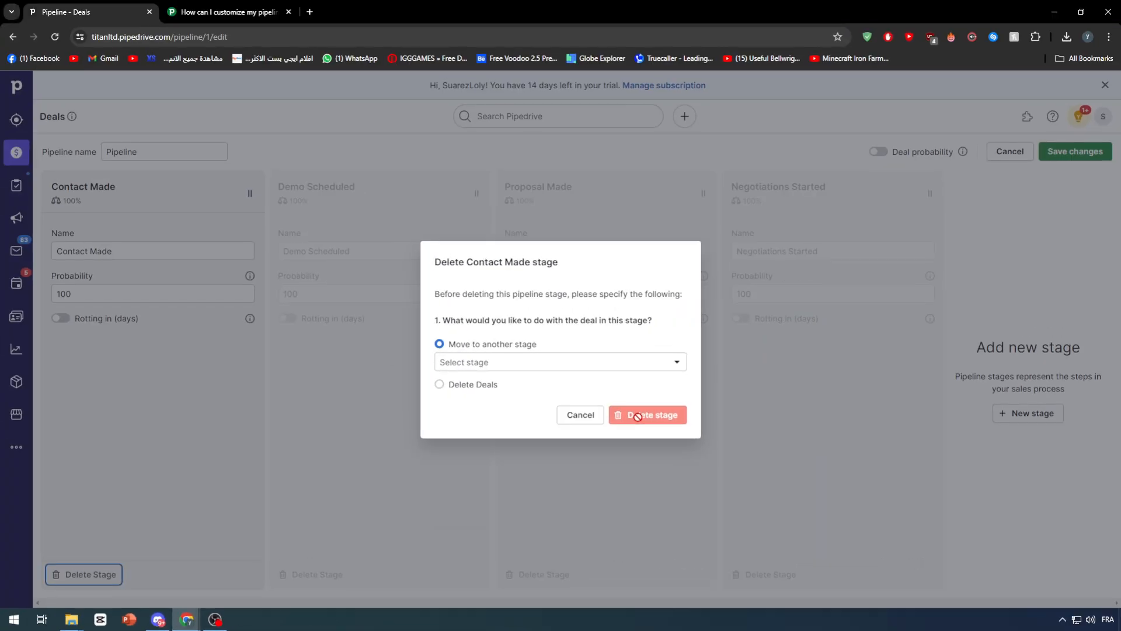
double_click(488, 384)
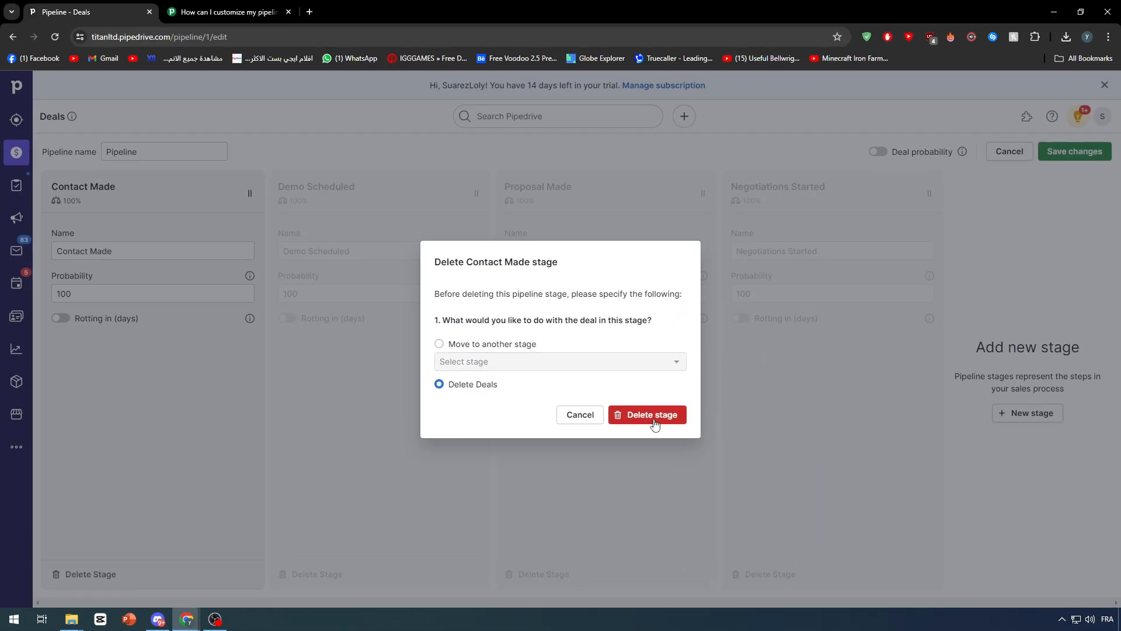
click(656, 419)
Step: Delete the Demo Scheduled and Proposal Made stages and their deals as well
click(91, 575)
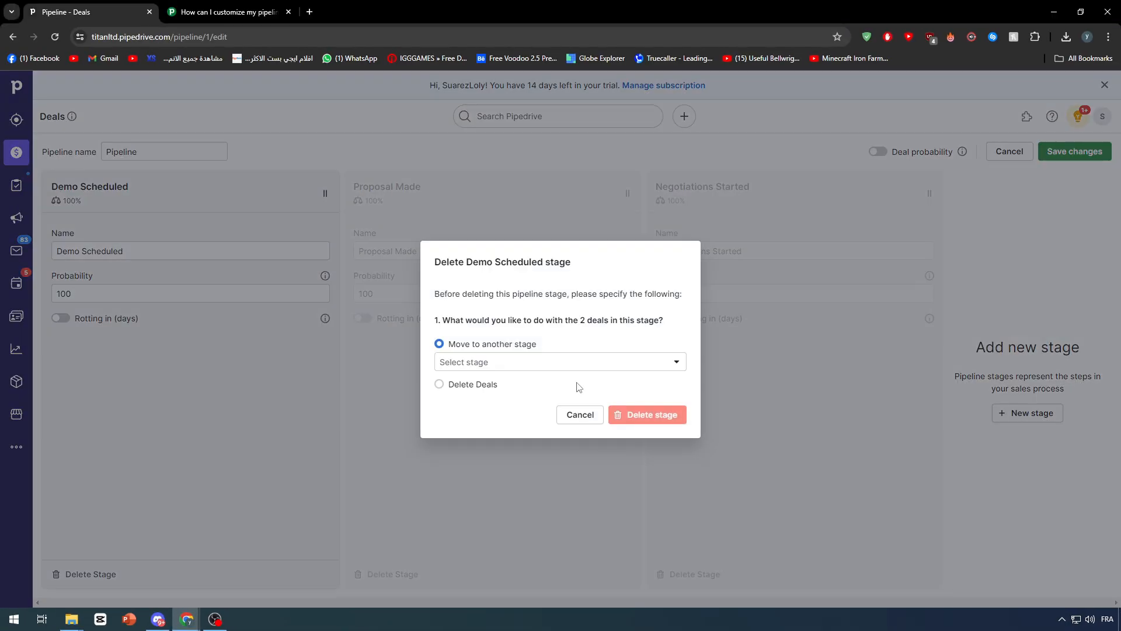
click(490, 384)
click(649, 415)
click(91, 575)
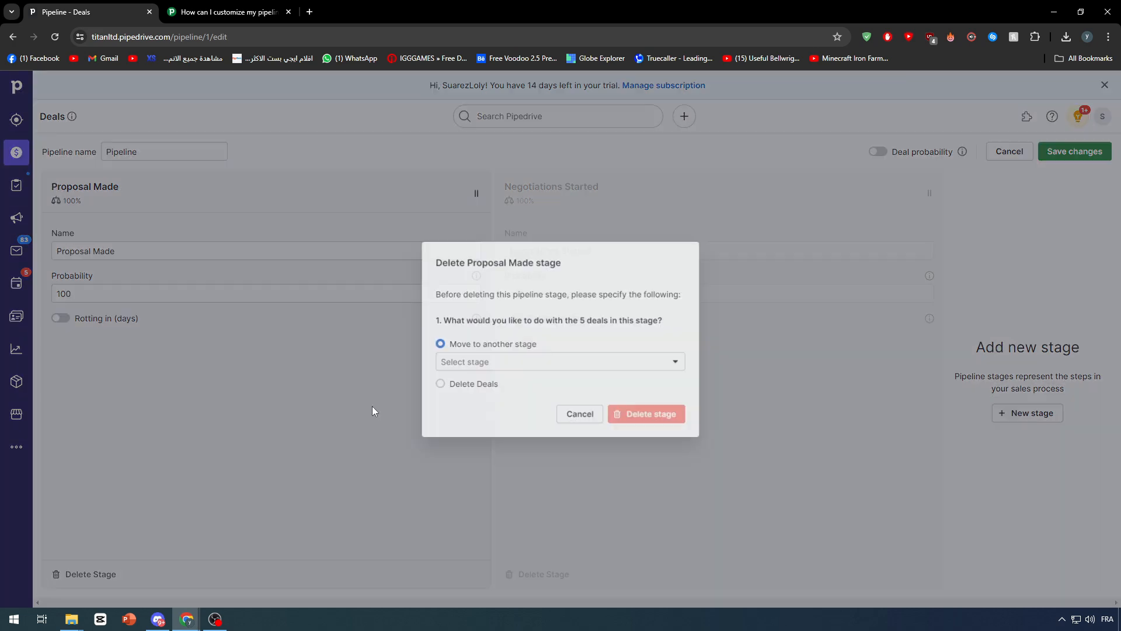
click(491, 384)
click(649, 414)
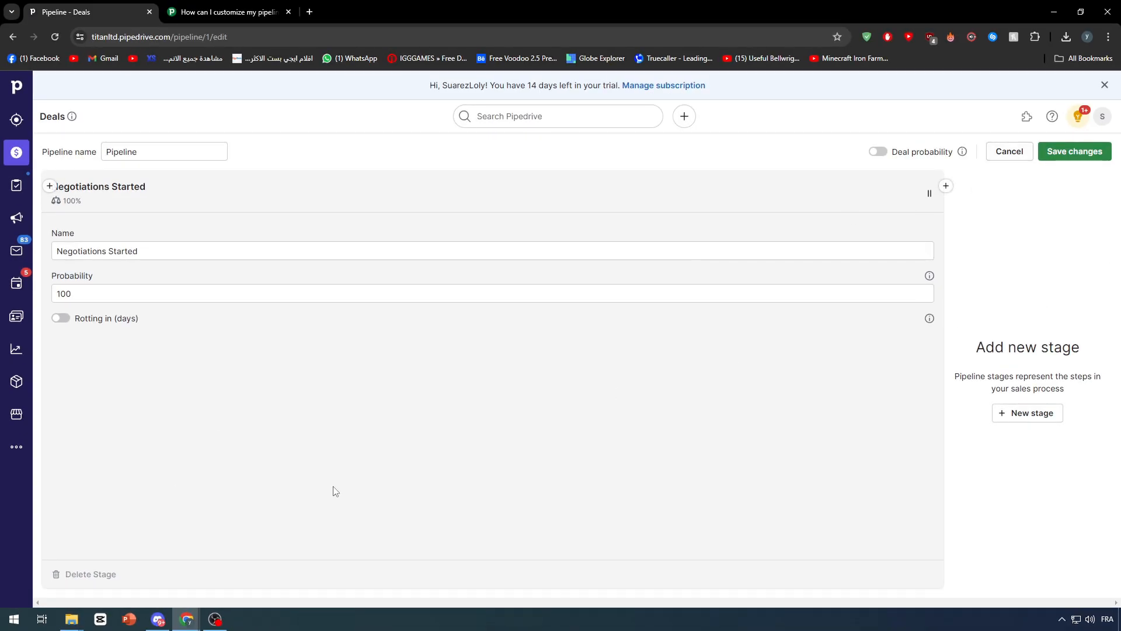
Step: Rename Negotiations Started to 'Propose a Deal', save the pipeline, and briefly open one of its deals
click(192, 249)
triple_click(183, 249)
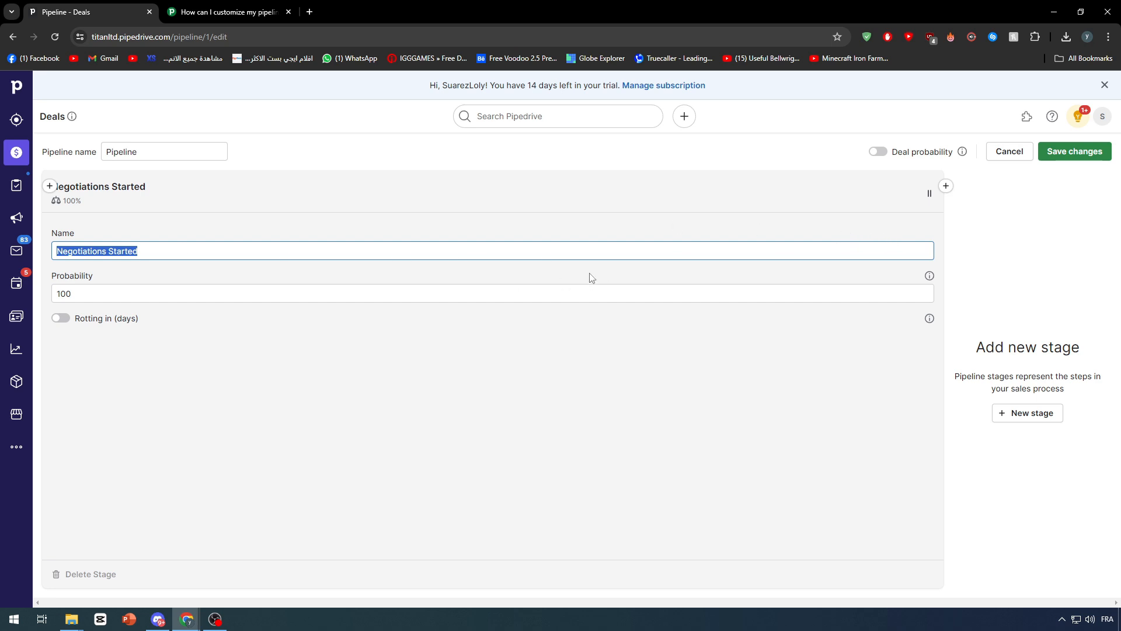
text(Propose)
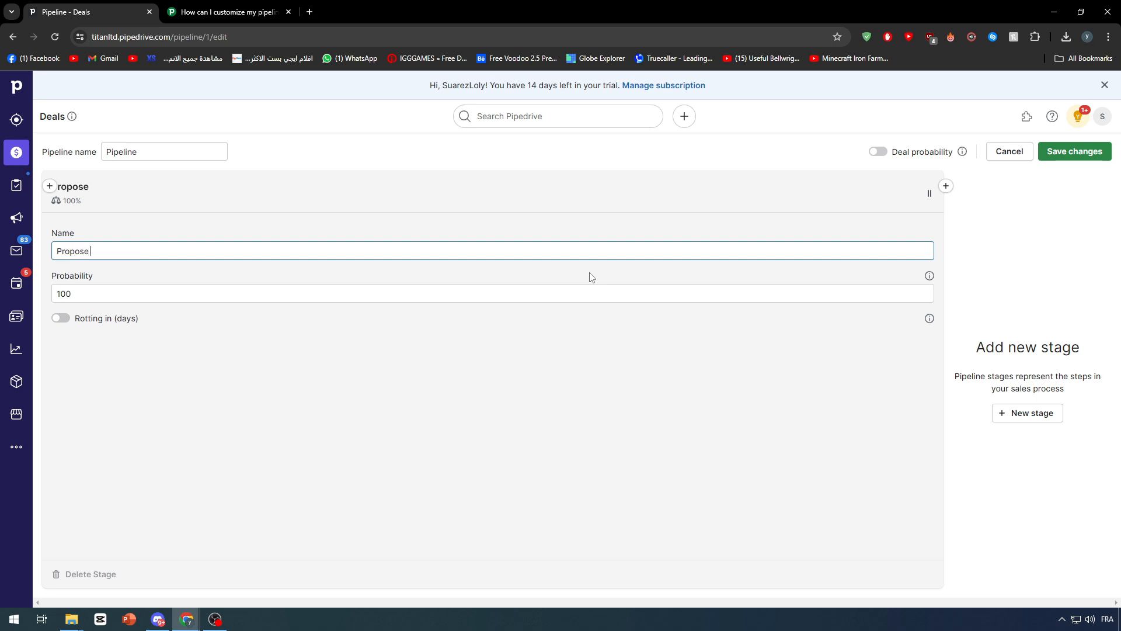
text( a Deal)
click(509, 323)
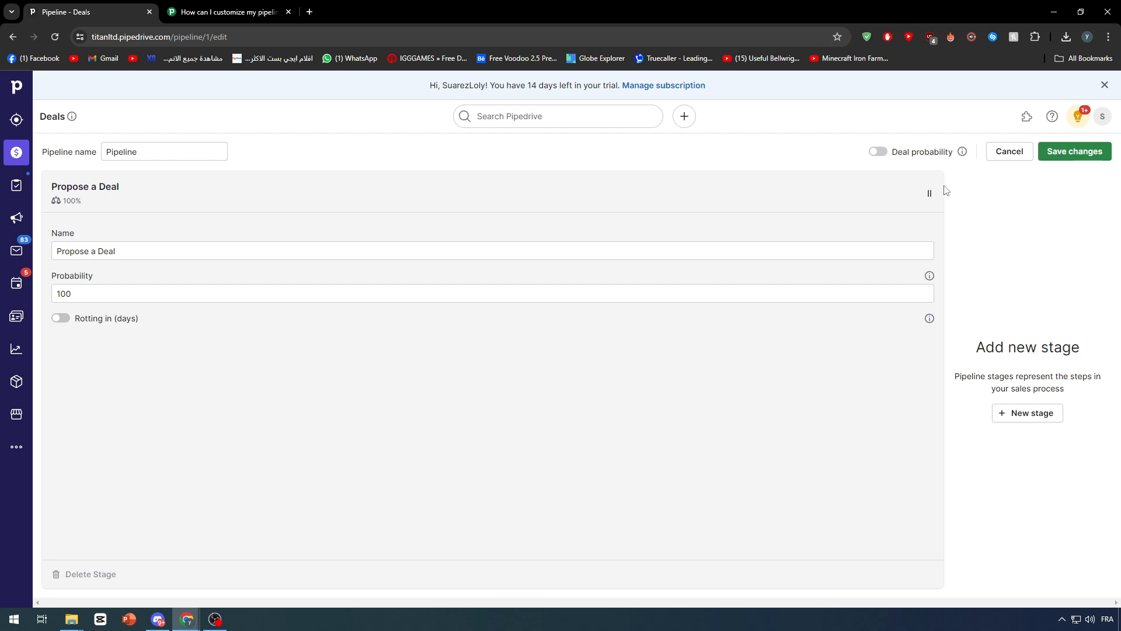
click(1072, 152)
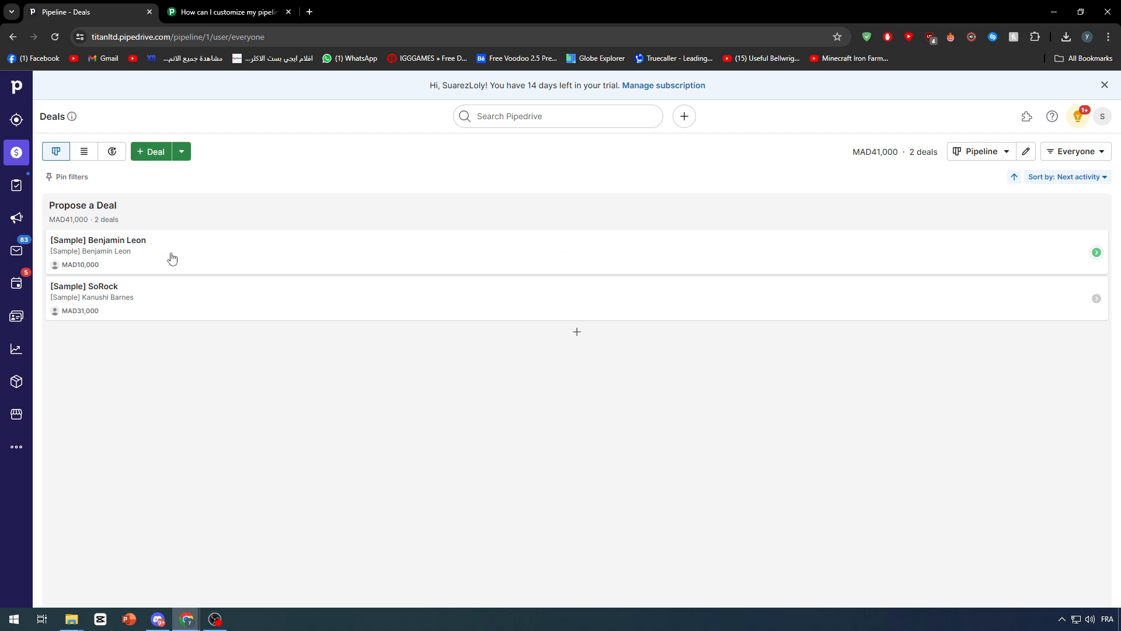
click(172, 259)
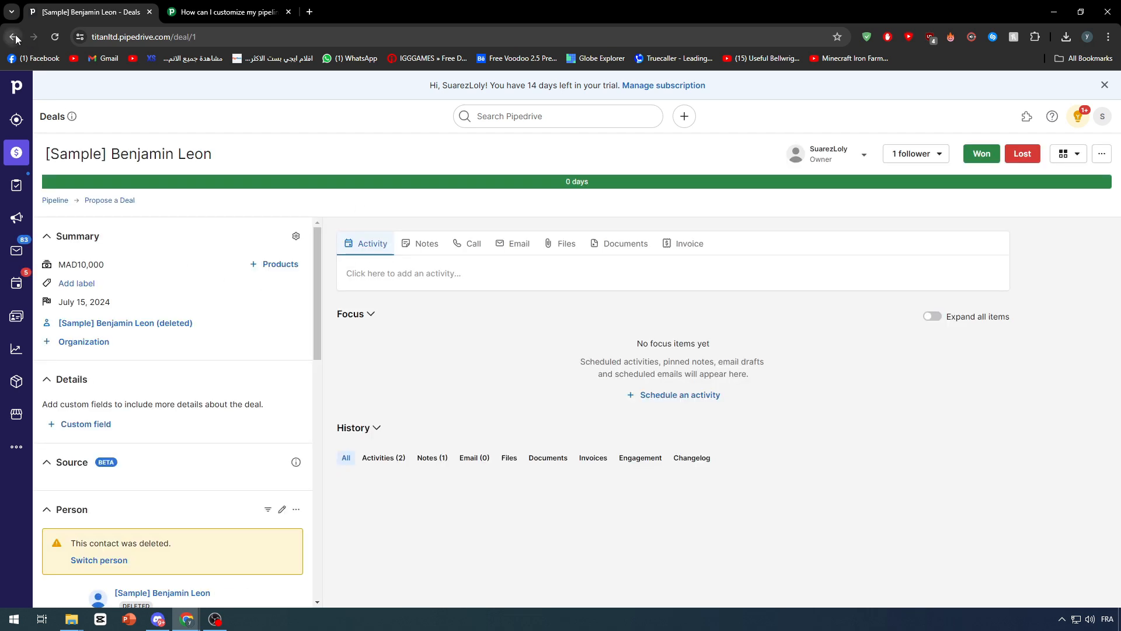
click(12, 36)
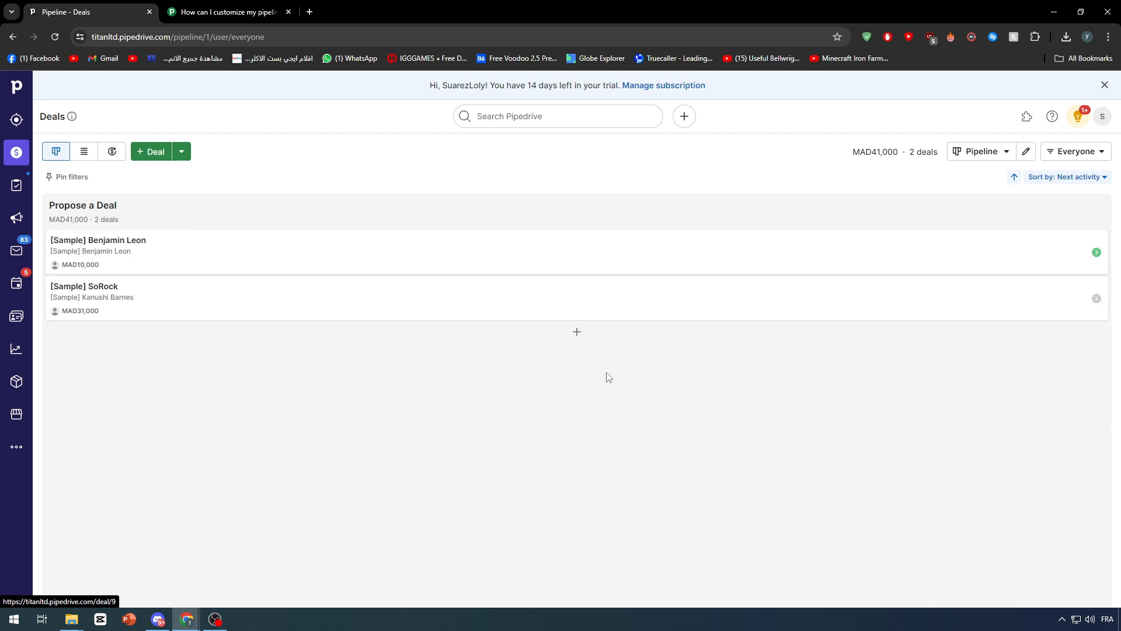
Step: Create a new pipeline and rename its first stage to 'Deal IDea'
click(982, 151)
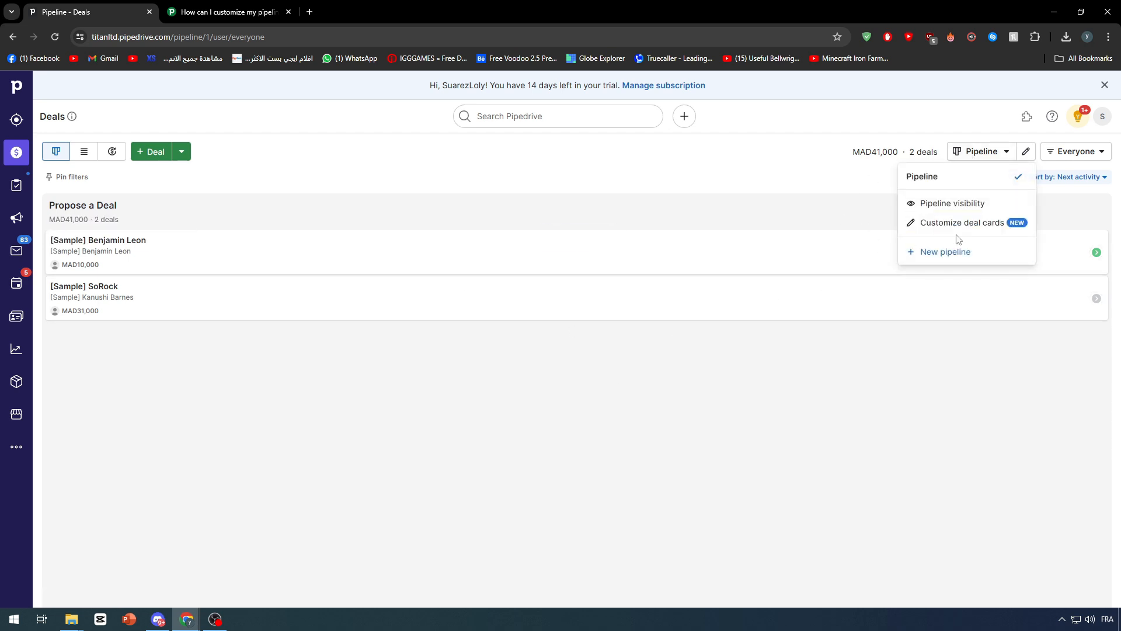
click(939, 254)
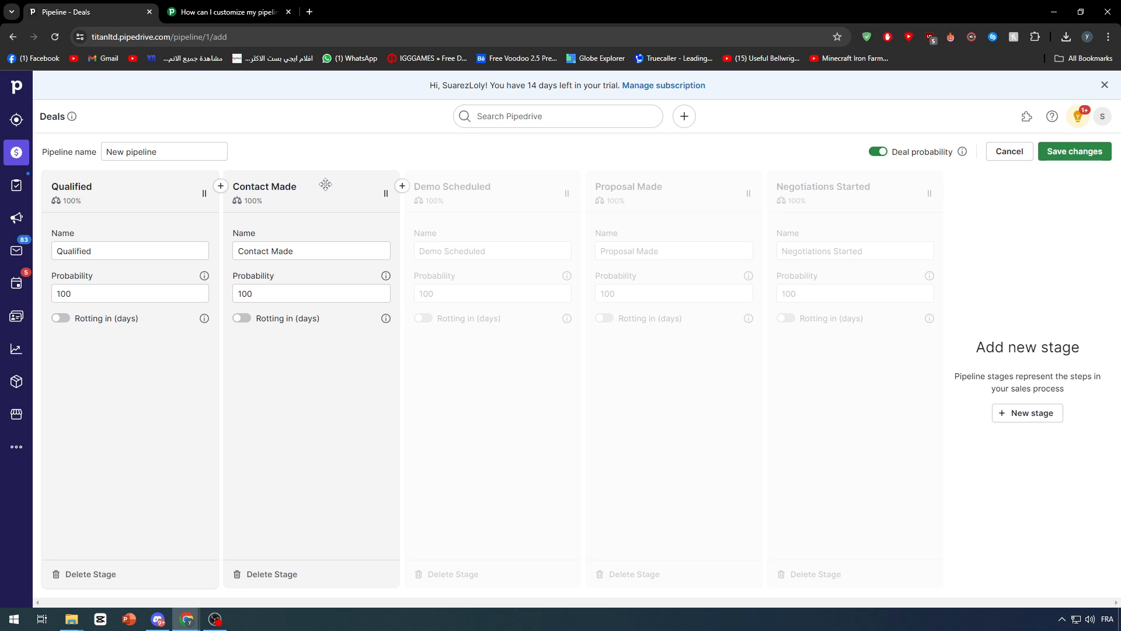
click(116, 253)
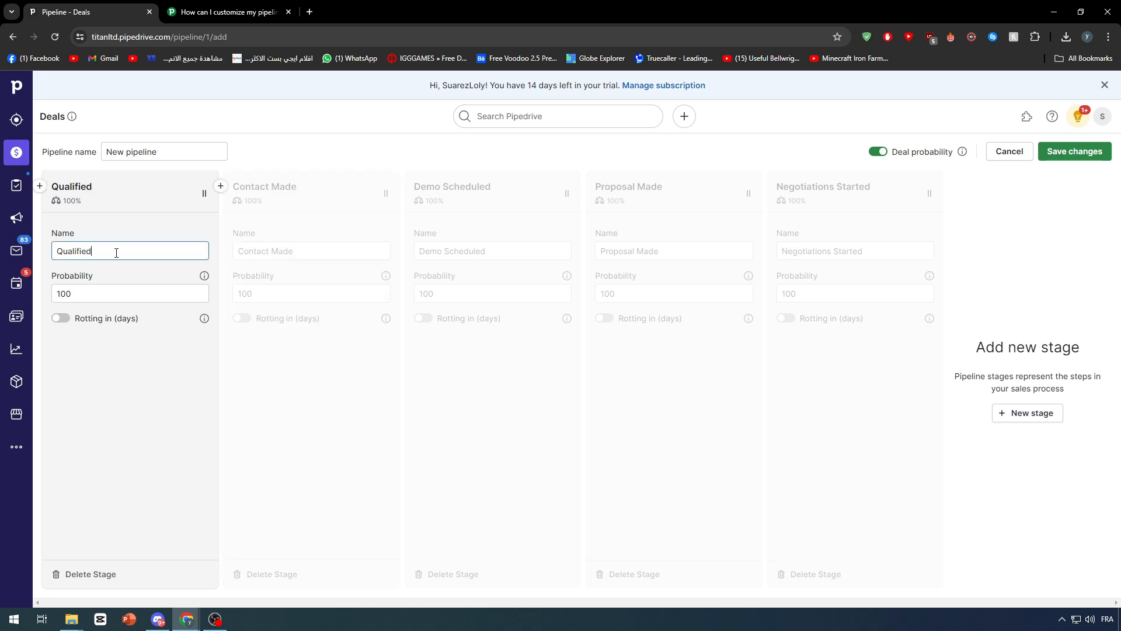
double_click(116, 253)
text(Propo)
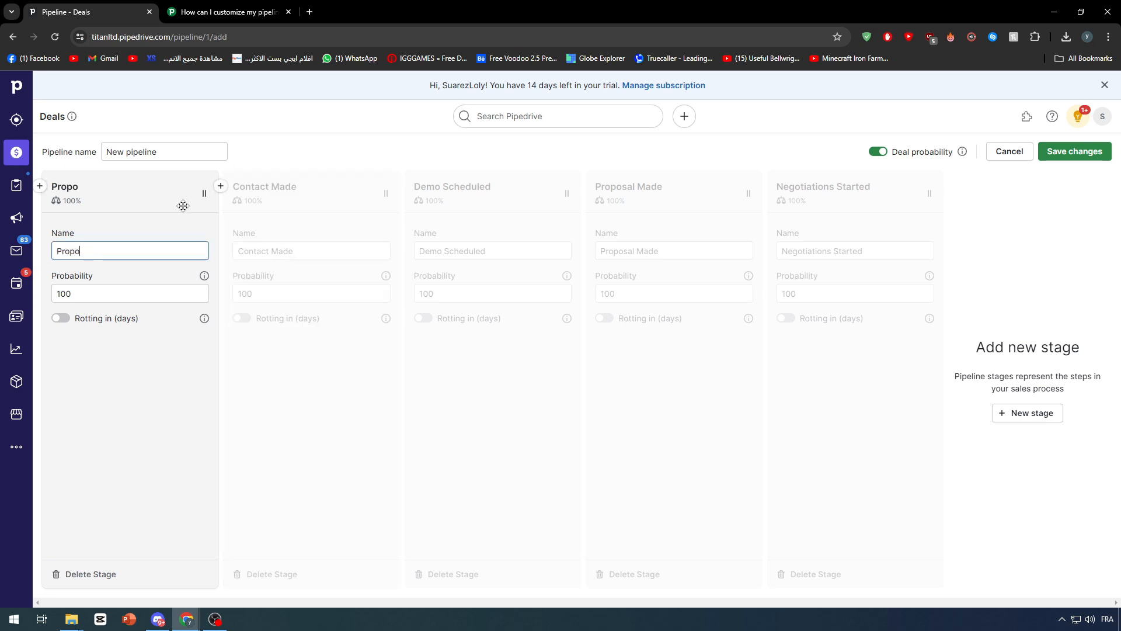
text(se Deal)
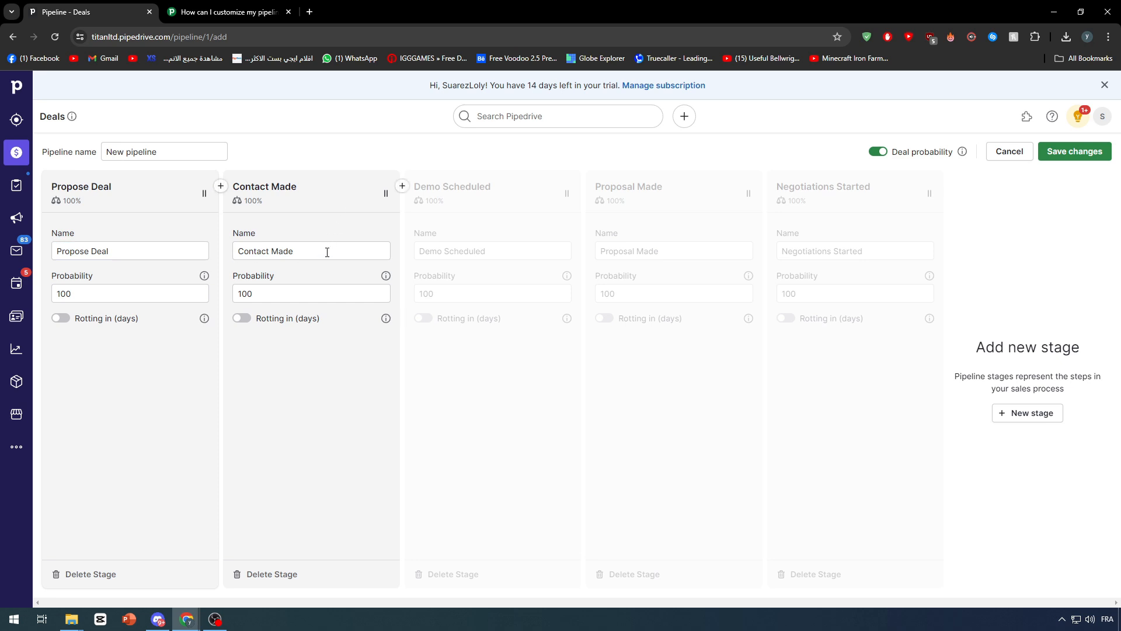
triple_click(327, 252)
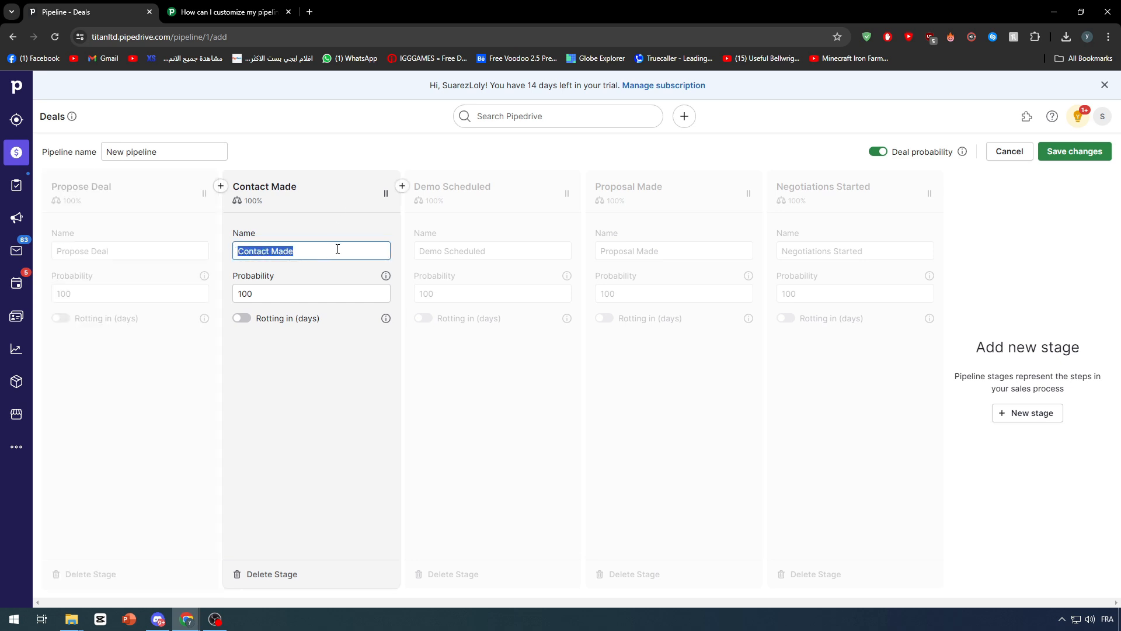
text(Sea)
key(BackSpace)
key(BackSpace)
key(BackSpace)
text(Contact)
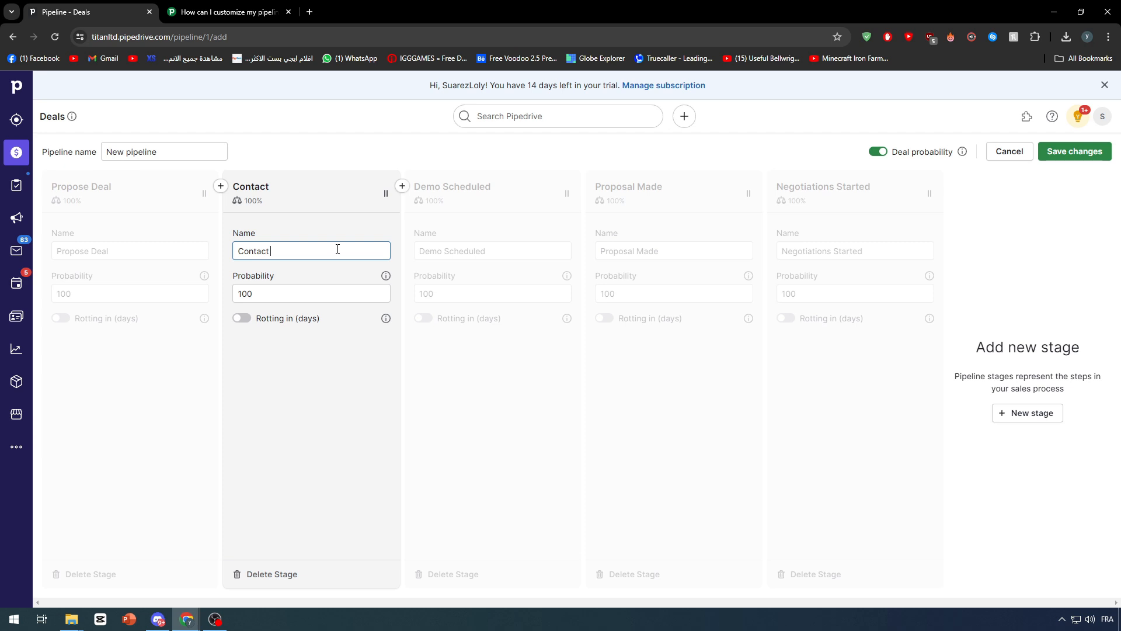
text( Customer)
click(155, 252)
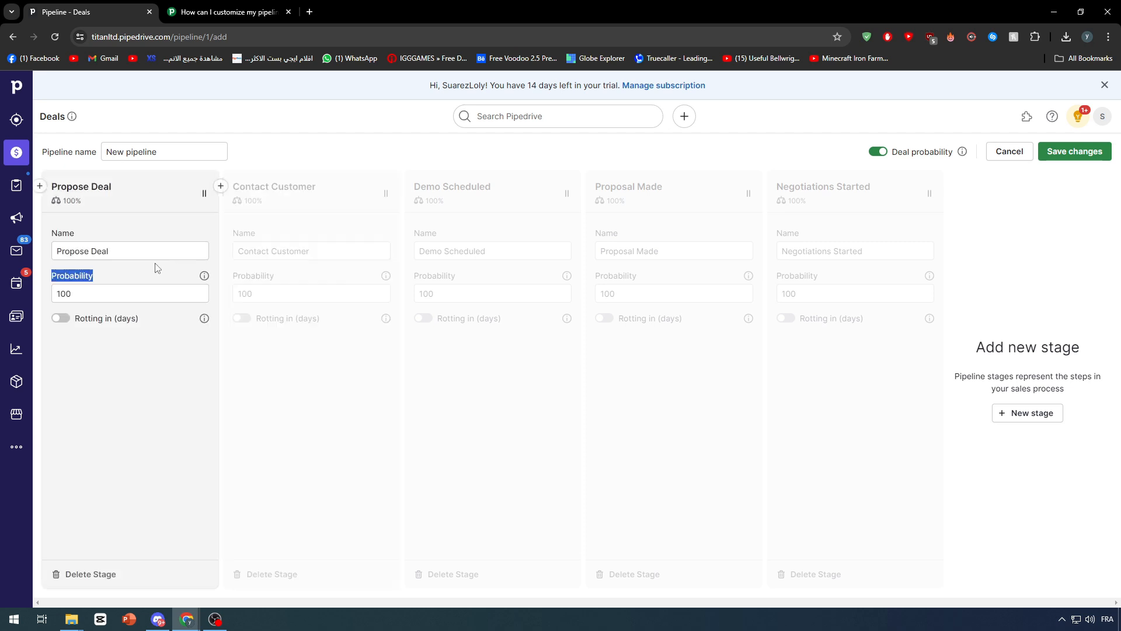
triple_click(150, 250)
text(Deal IDea)
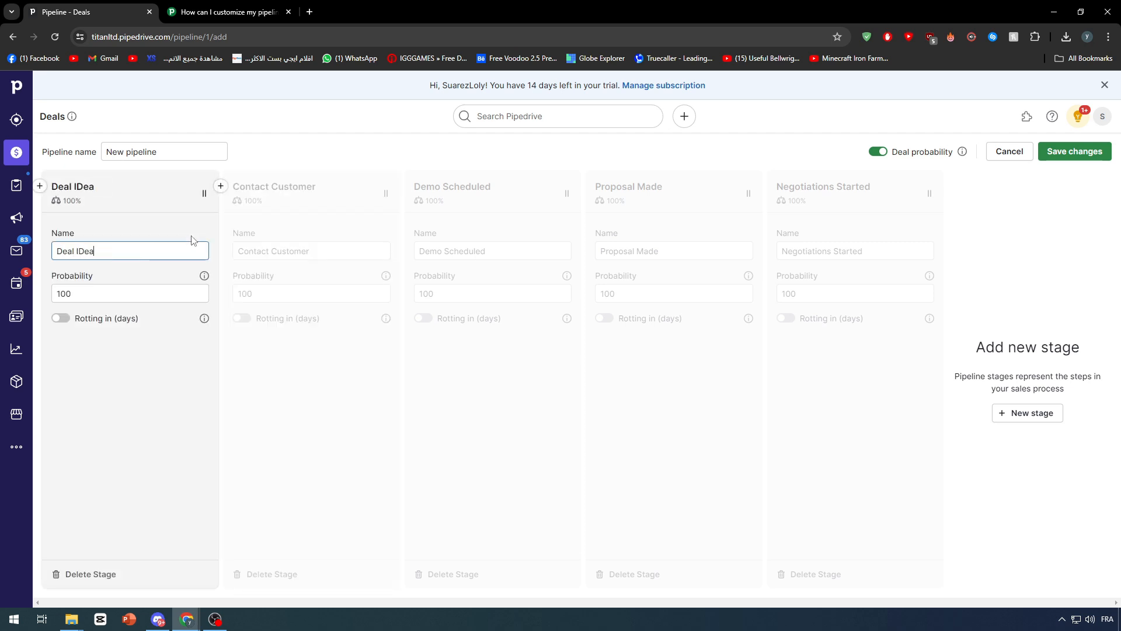
Step: Rename the second and third stages to 'Propose Deal' and 'Customer Negotiation'
click(371, 252)
drag(372, 252, 170, 245)
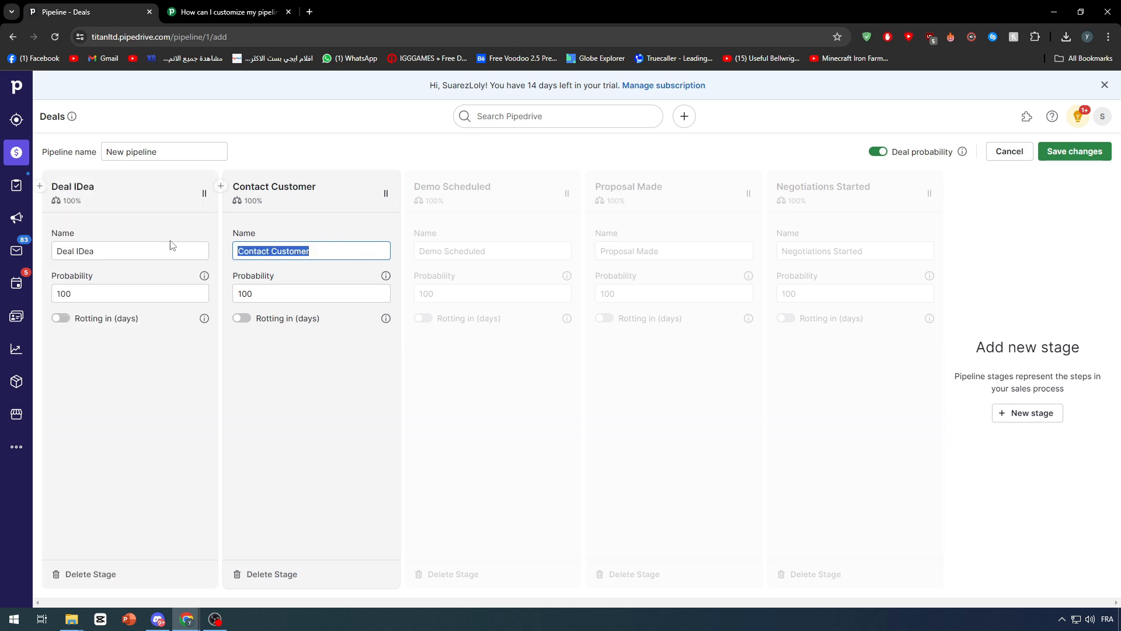
text(Propose)
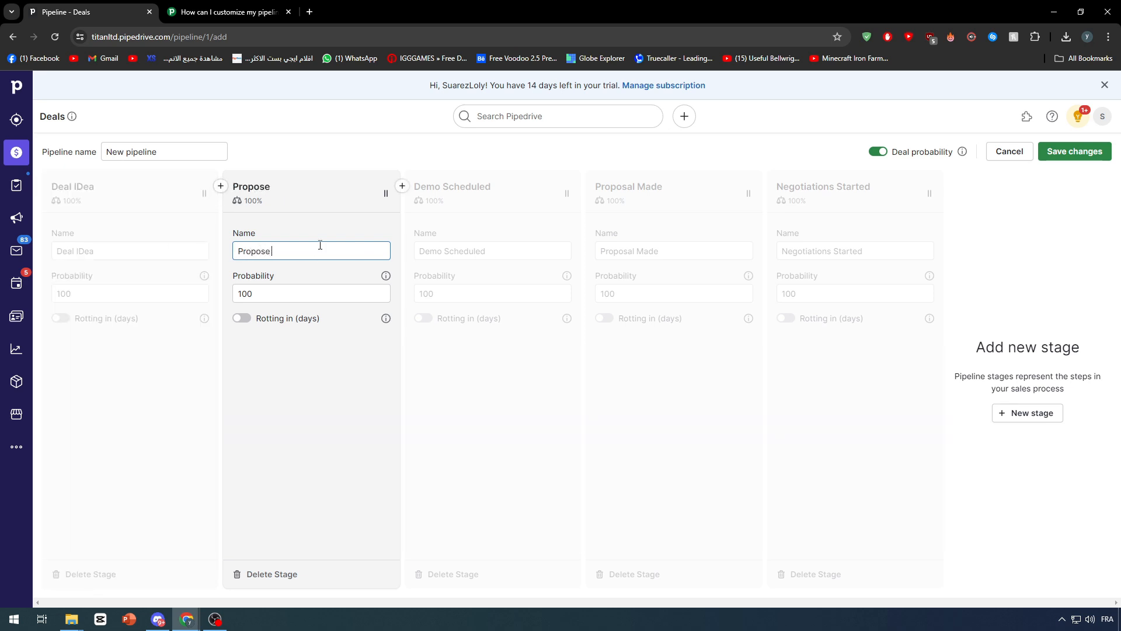
text(Deal)
click(492, 250)
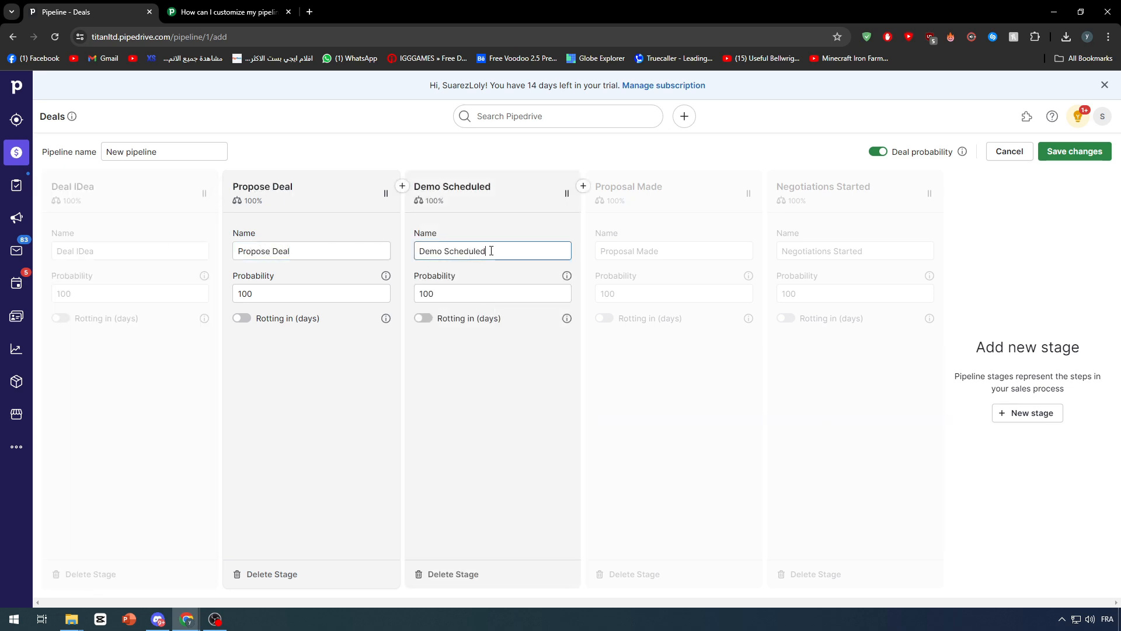
key(ctrl+a)
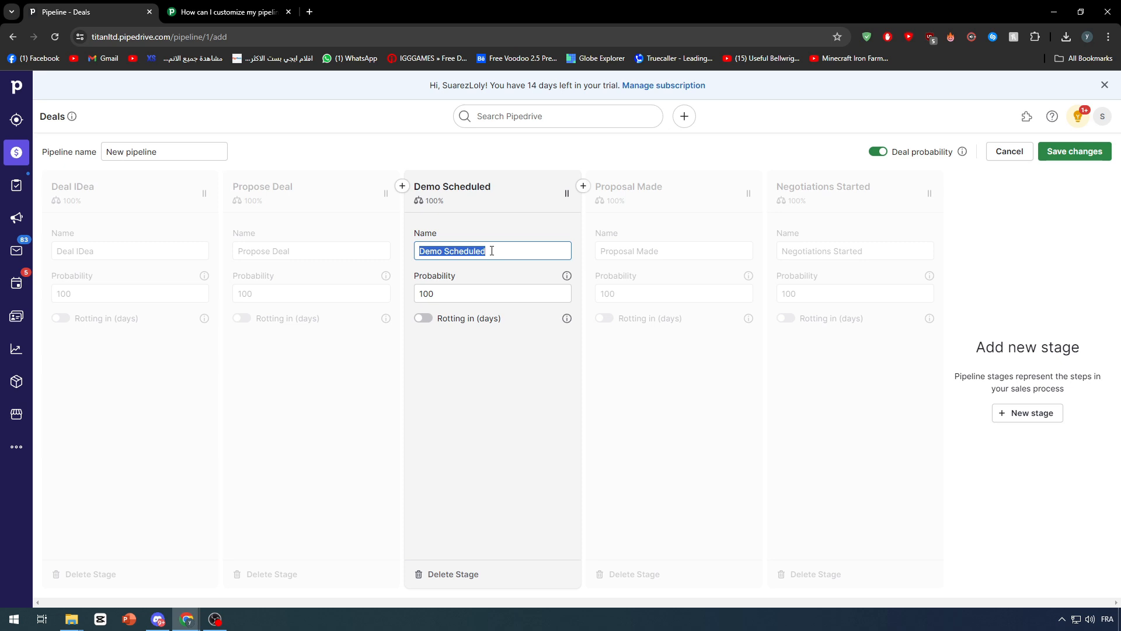
text(Customer Negot)
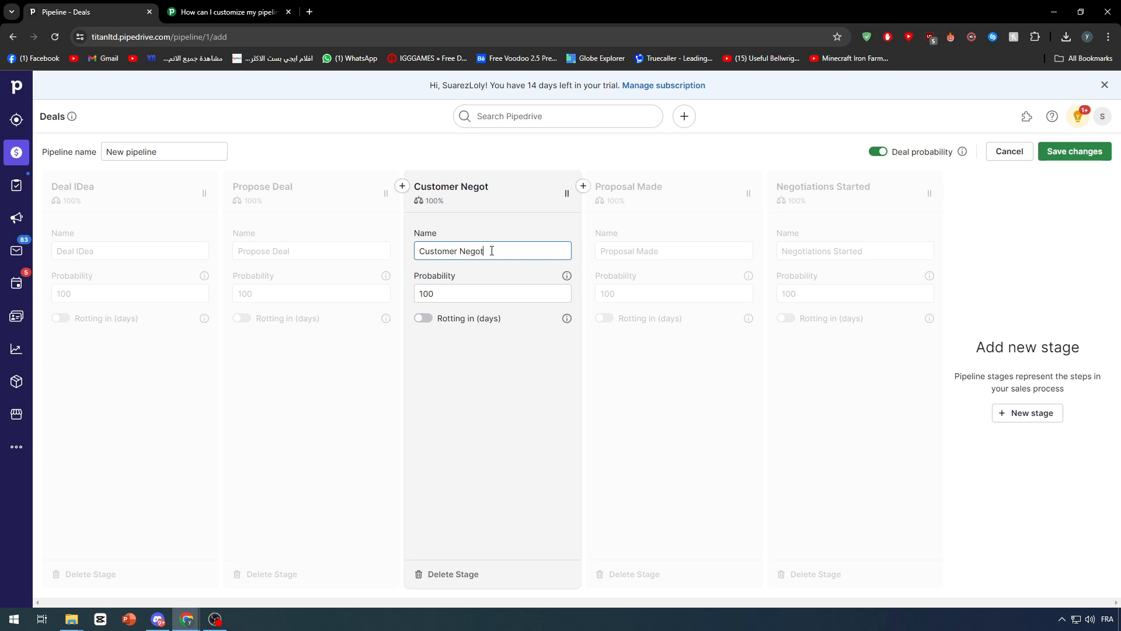
text(iation)
Step: Rename the last two stages 'Starting The Production' and 'Delivery', then save the pipeline
click(671, 252)
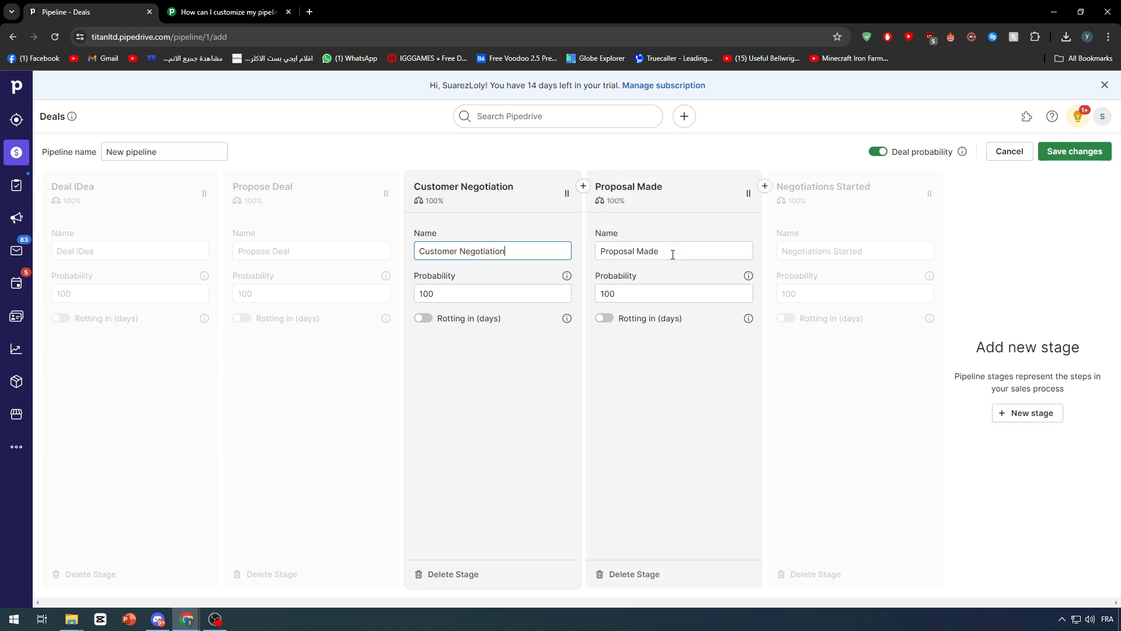
key(ctrl+a)
text(Sta)
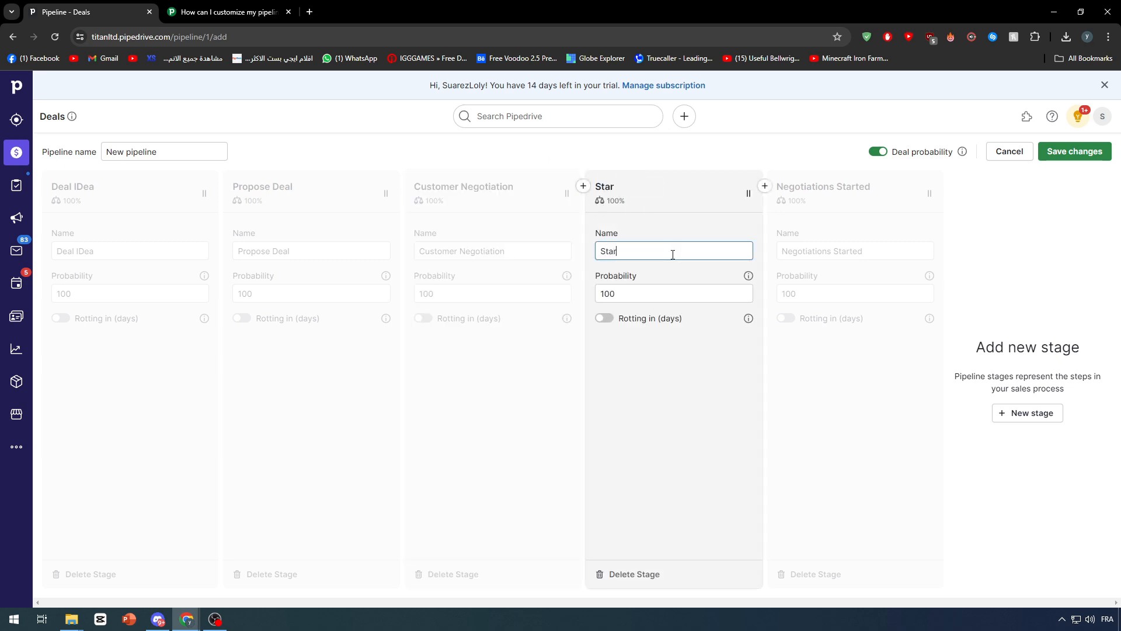
text(rting The Production)
click(841, 252)
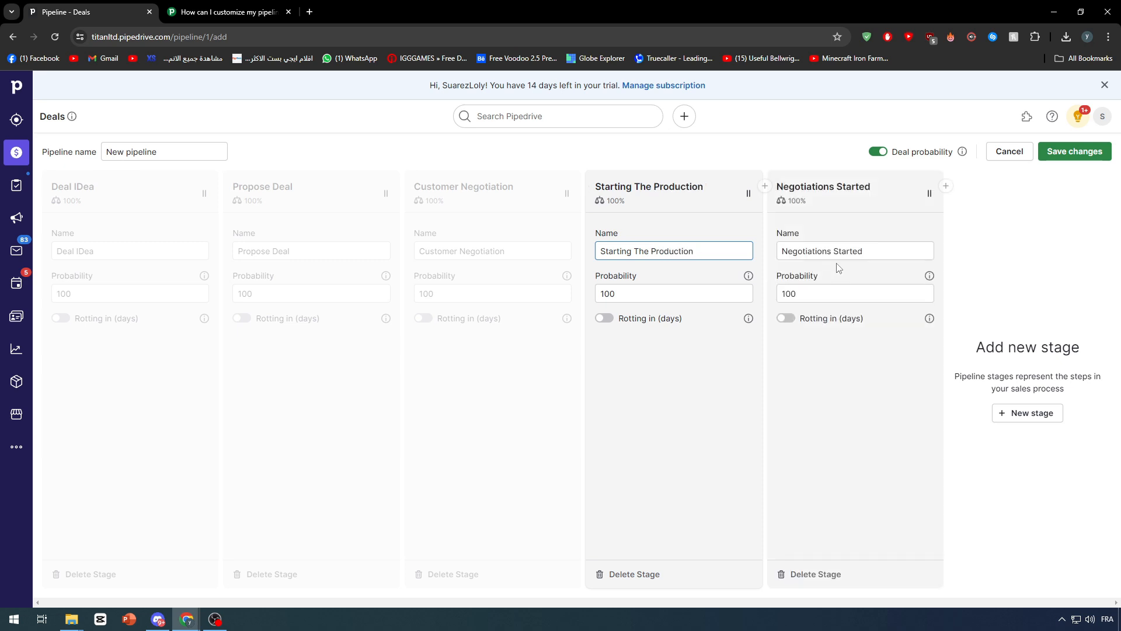
key(ctrl+a)
text(Del)
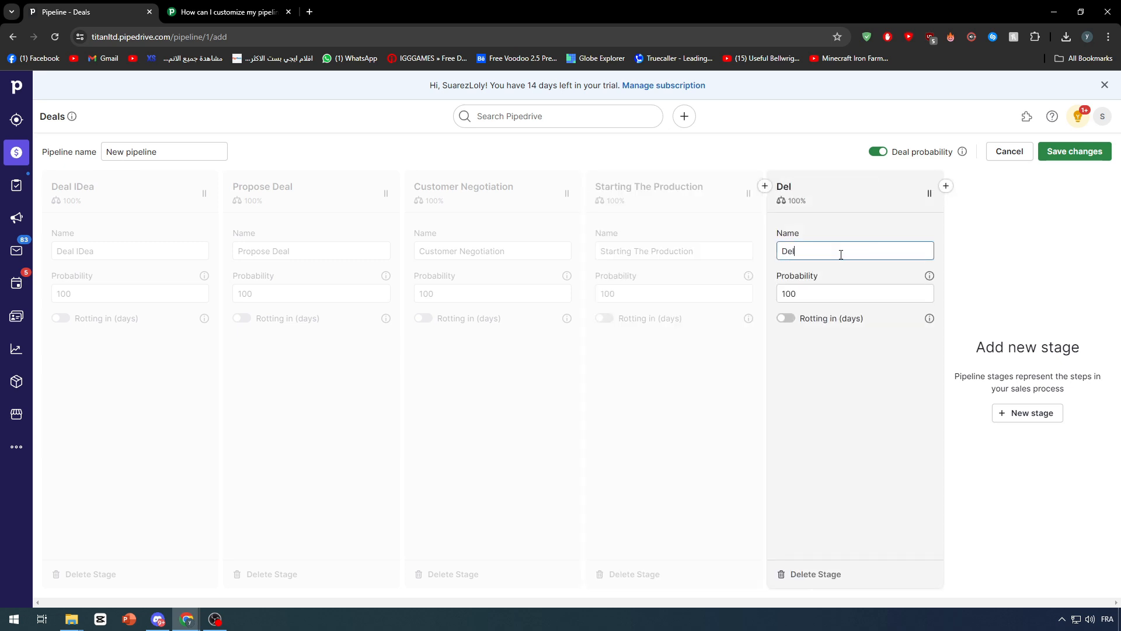
text(ivery)
click(861, 400)
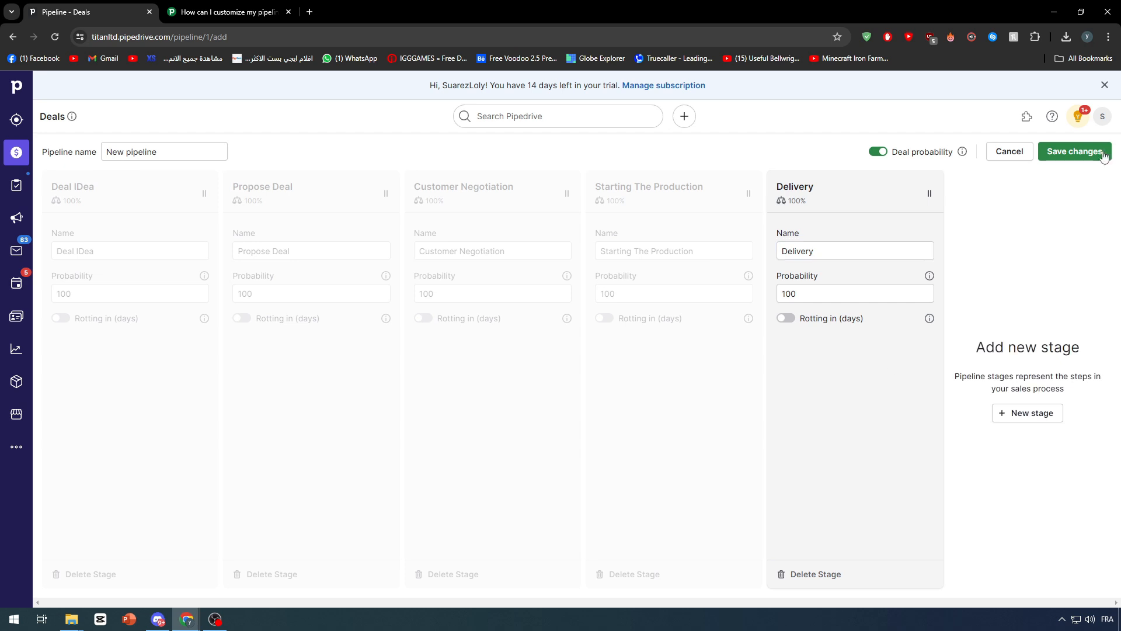
click(1095, 152)
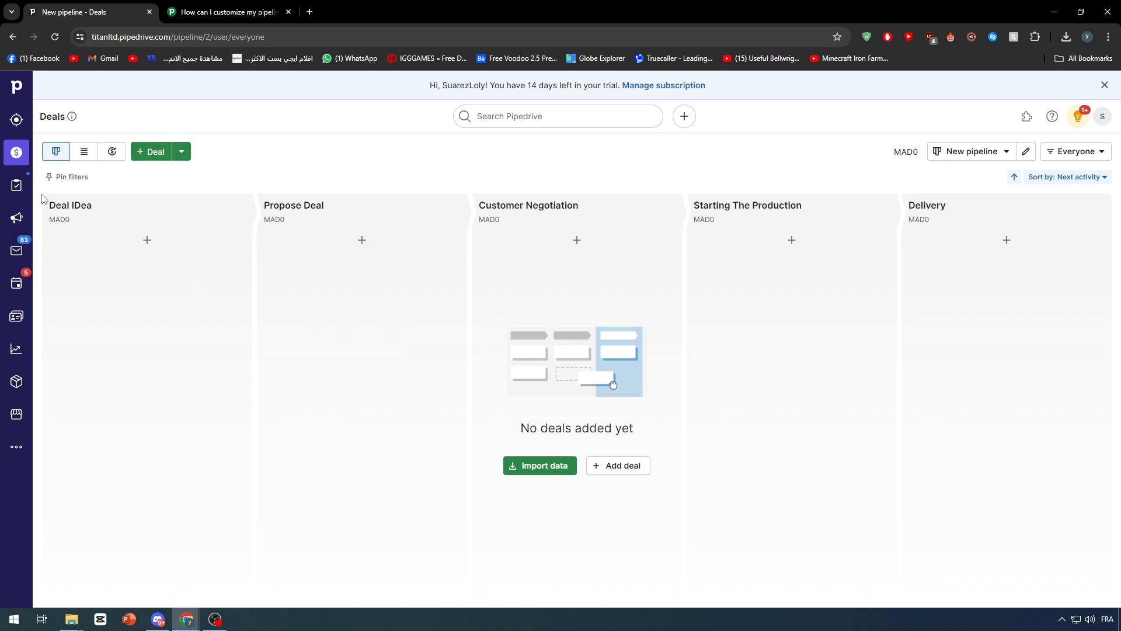
Step: Start a new deal in Deal IDea with a new contact person and new organization APTIV
click(147, 240)
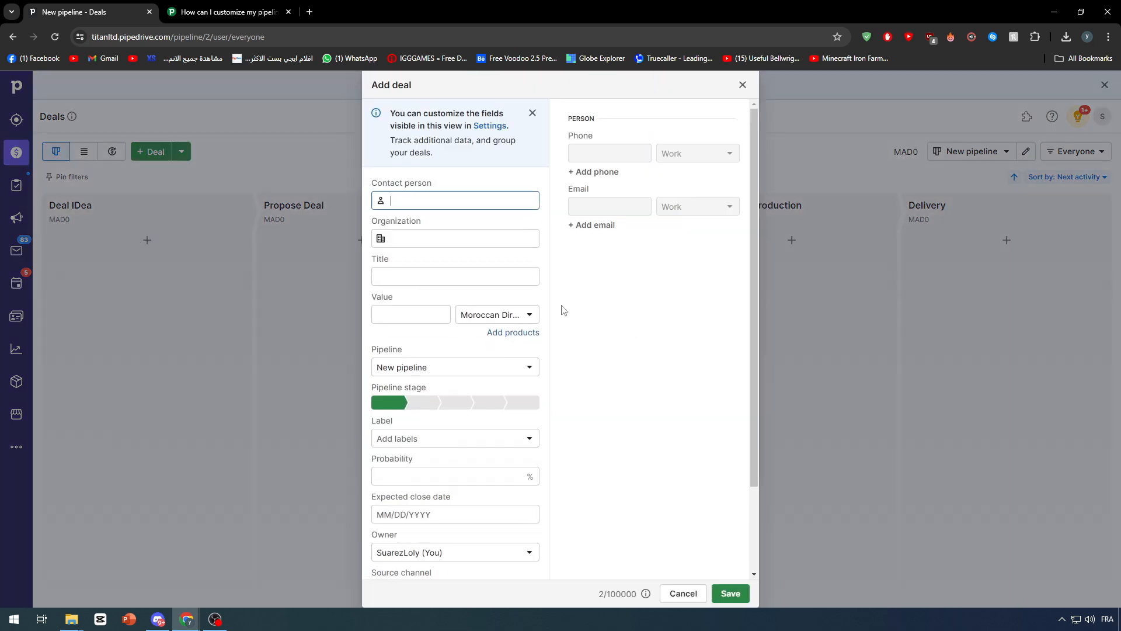
click(641, 263)
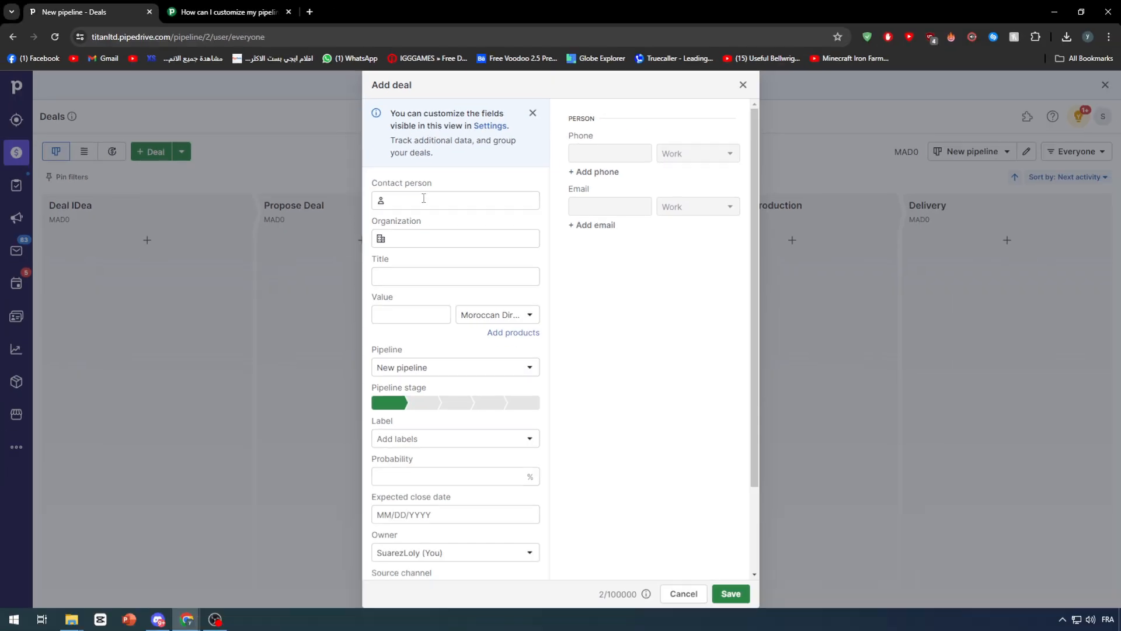
click(433, 183)
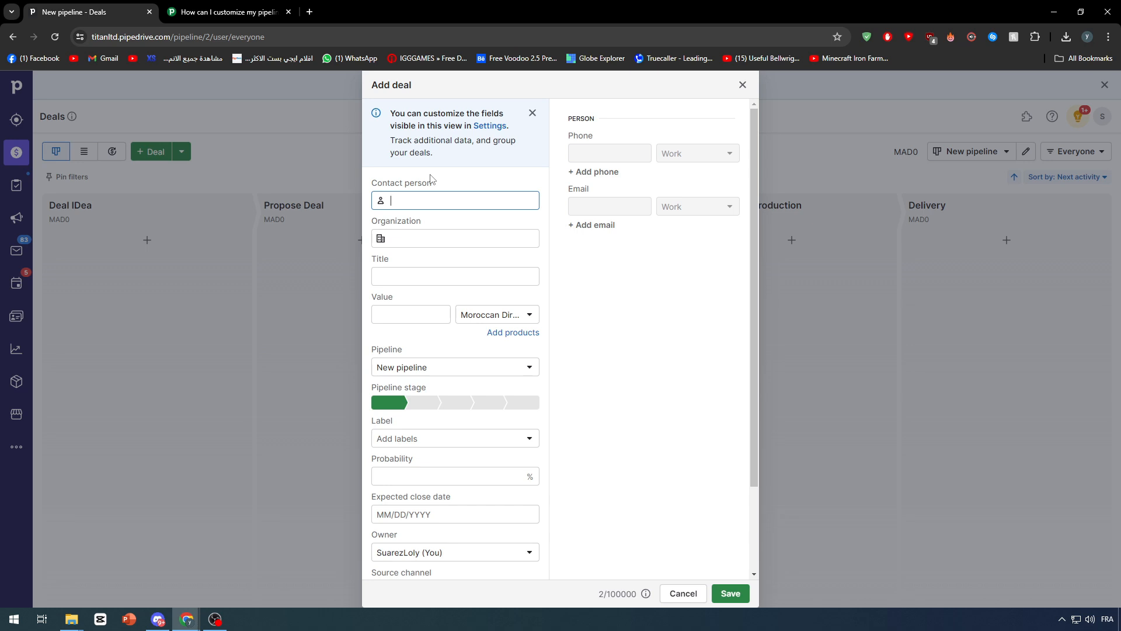
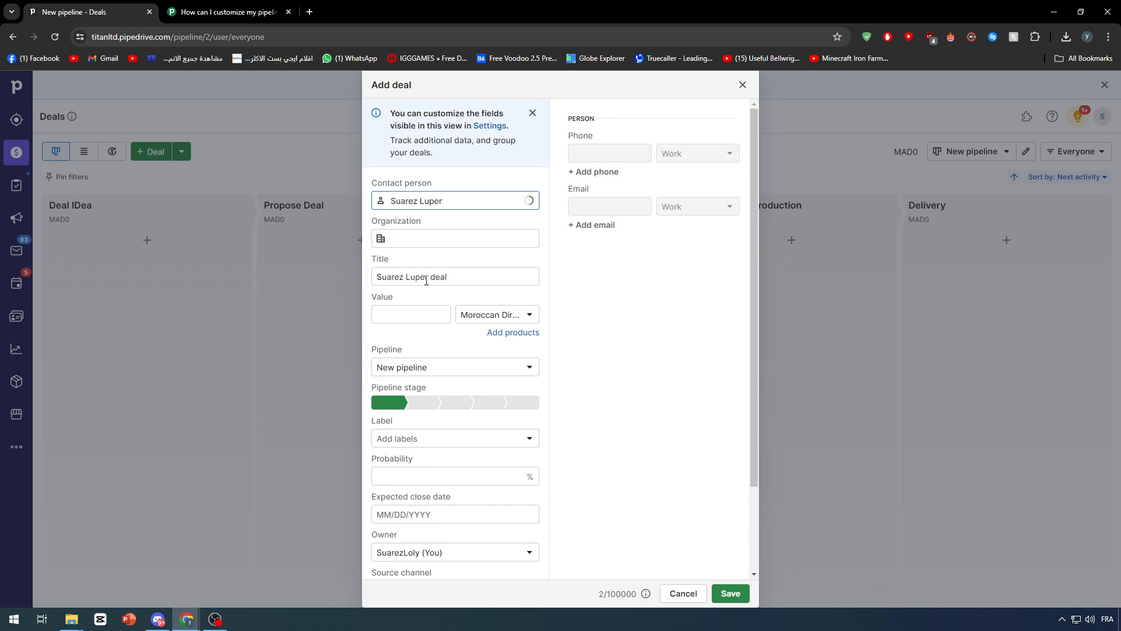
click(419, 237)
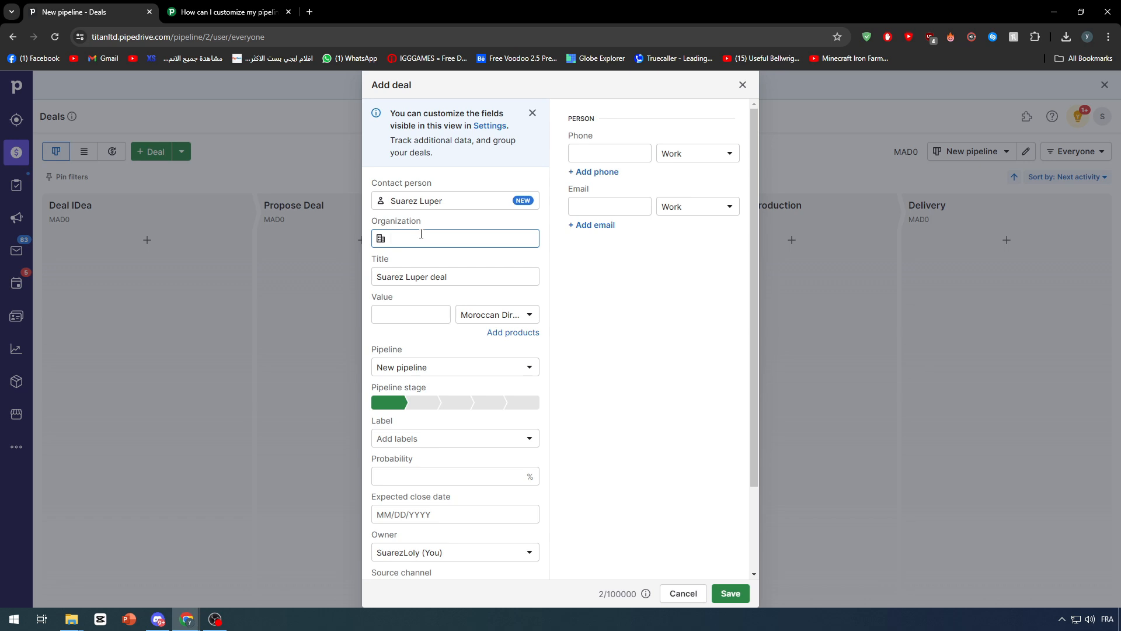
text(APTIV)
click(574, 293)
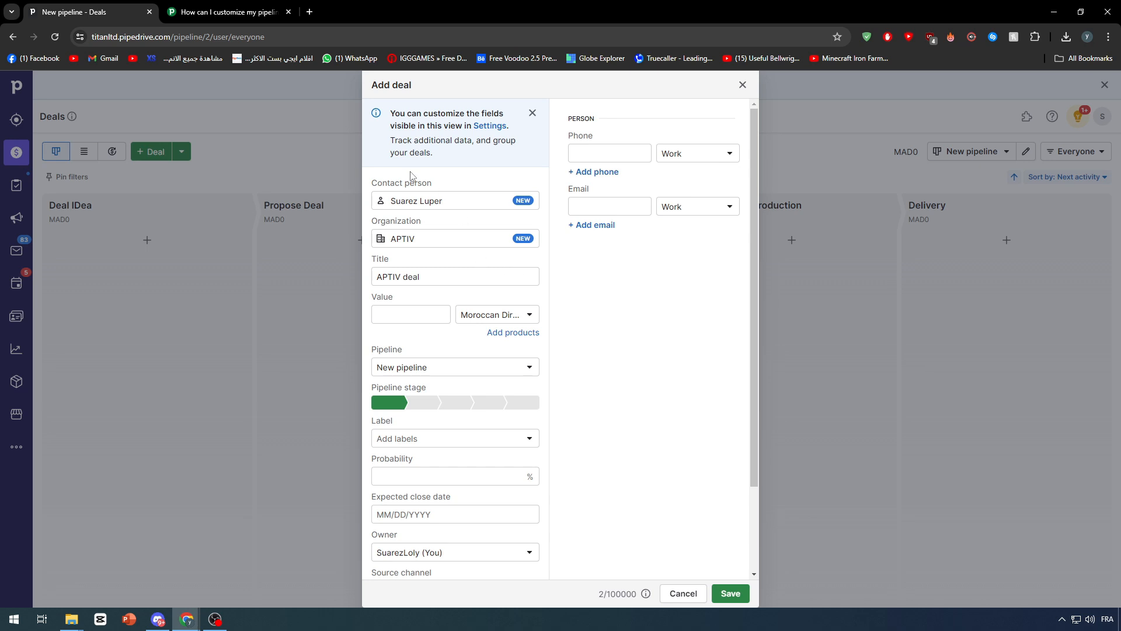
Step: Set the deal value to 10000 US Dollar and keep it in New pipeline
click(443, 314)
click(496, 314)
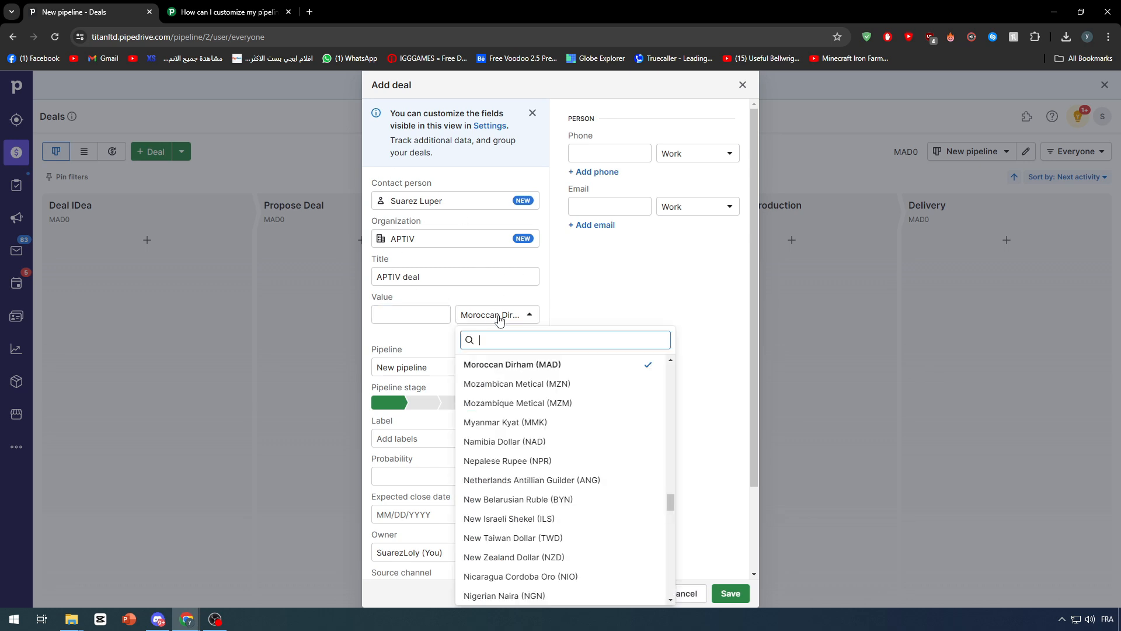
text(USD)
click(524, 367)
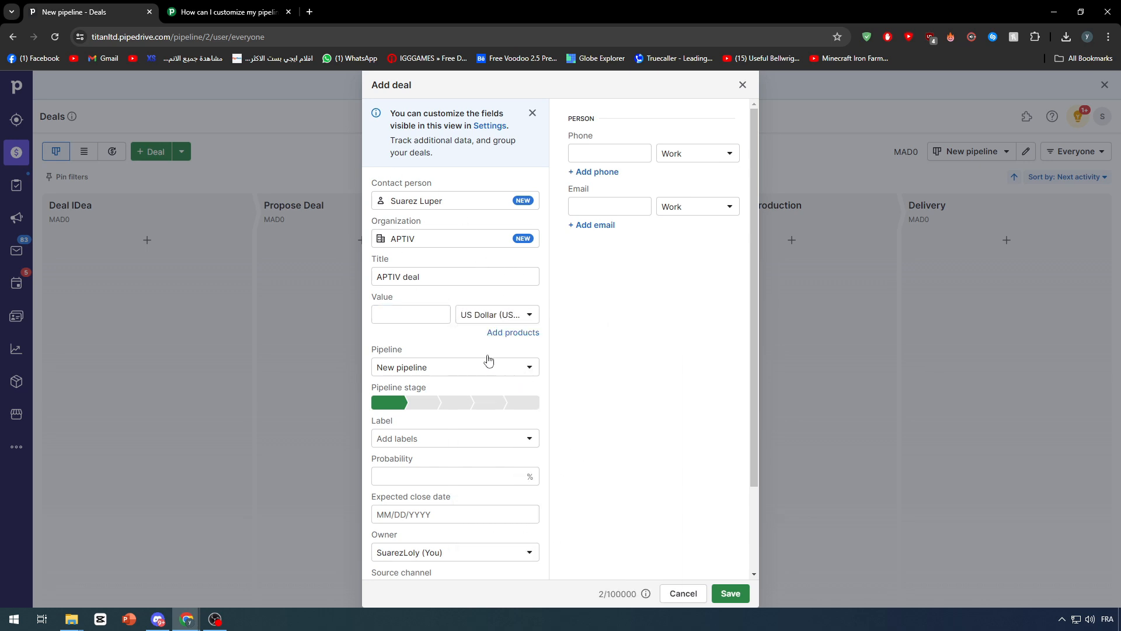
click(415, 312)
click(586, 326)
click(508, 367)
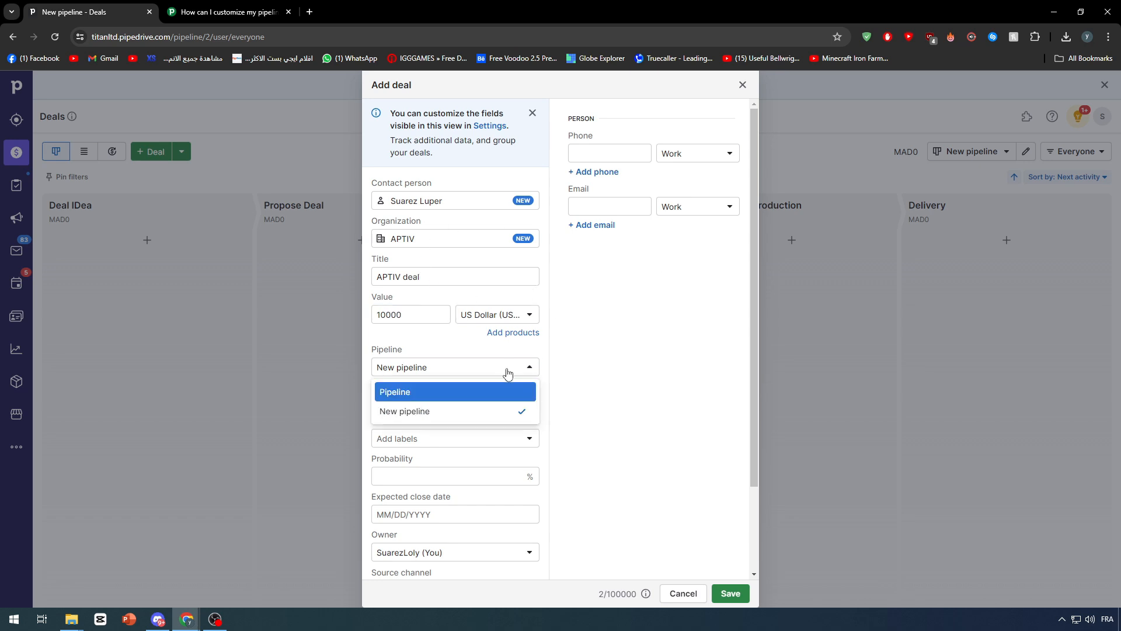
click(488, 417)
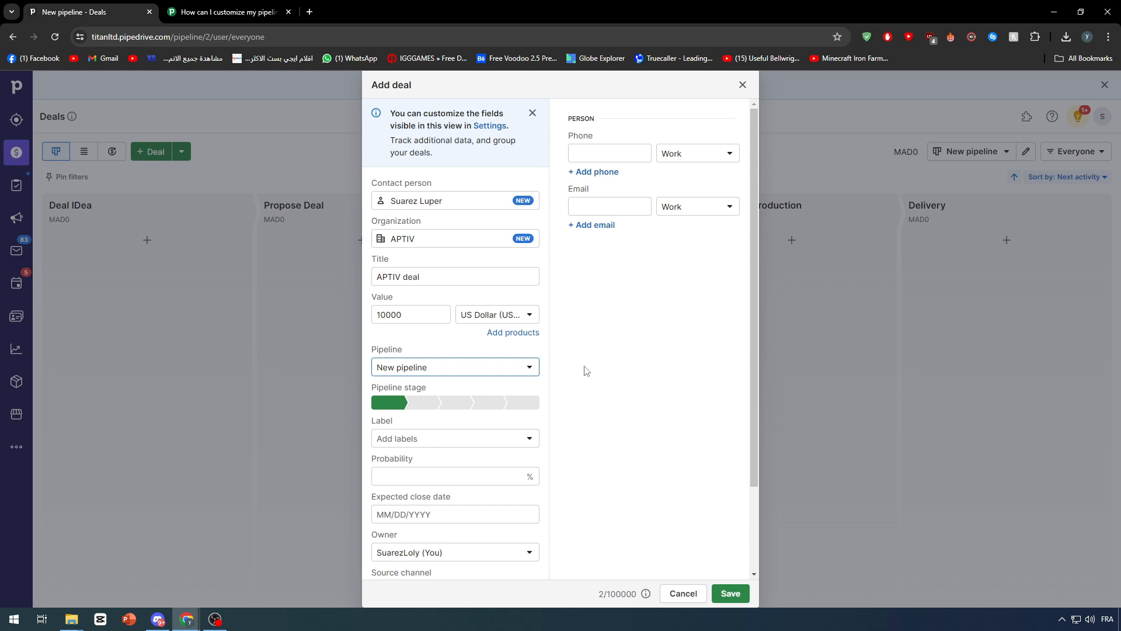
scroll(586, 371, down, 2)
Step: Create a new teal deal label named 'Deal for Car elements'
click(432, 337)
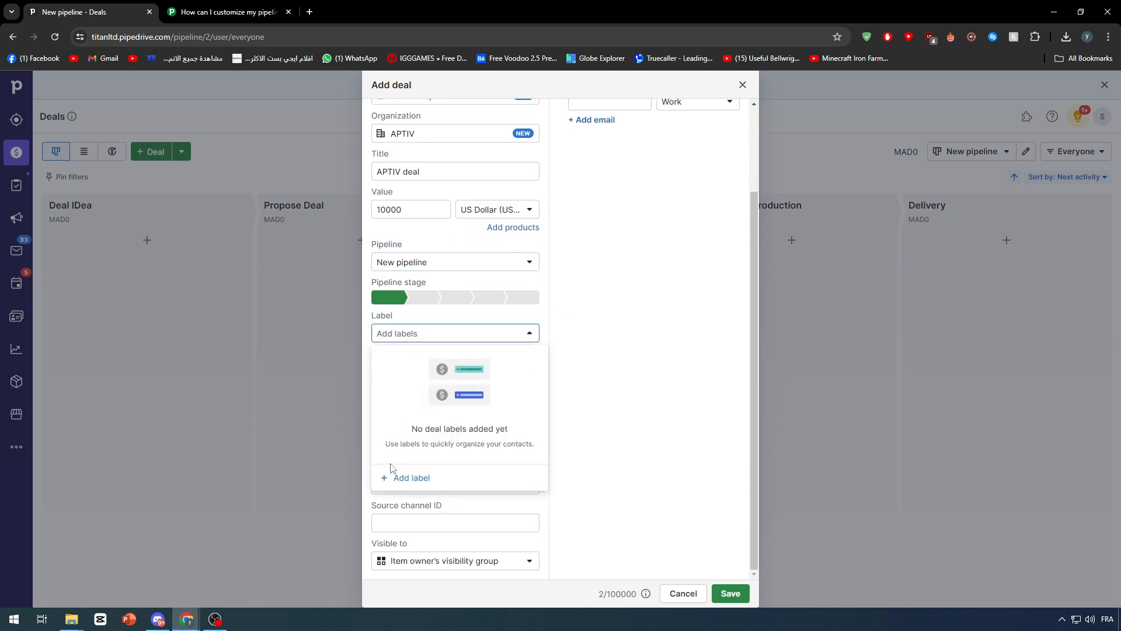
click(403, 478)
click(409, 454)
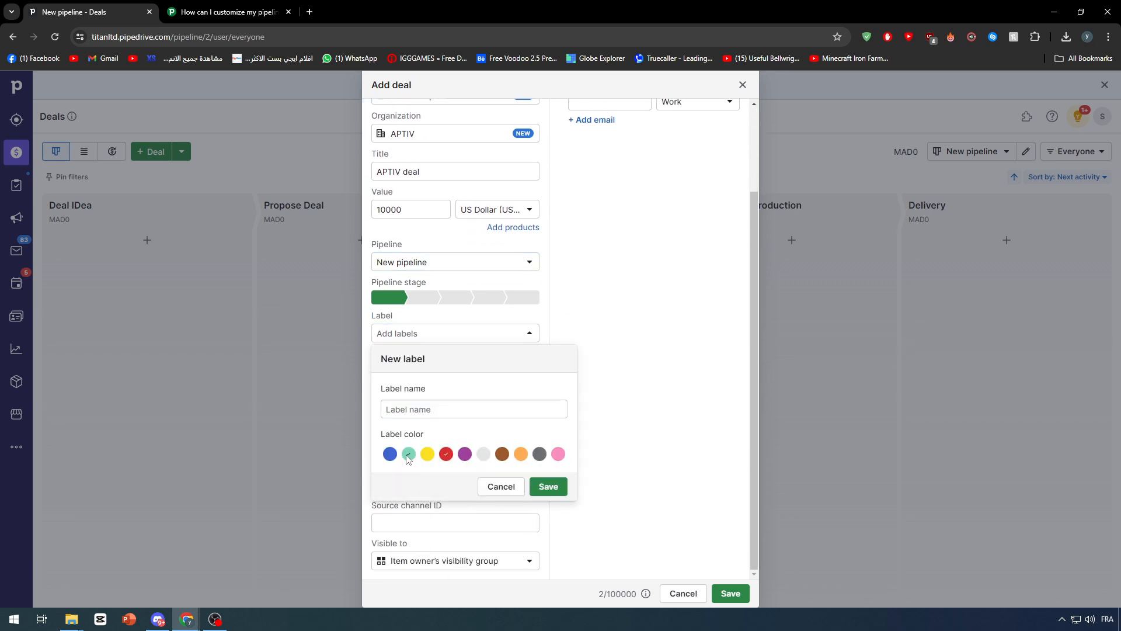
click(411, 410)
text(dE)
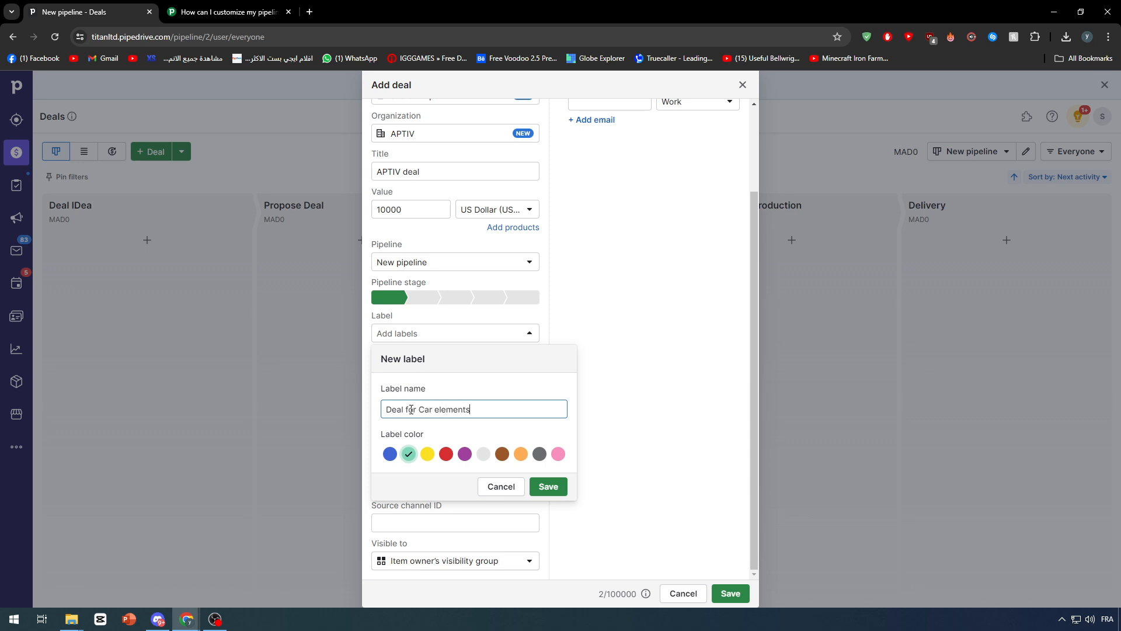
click(556, 484)
click(566, 479)
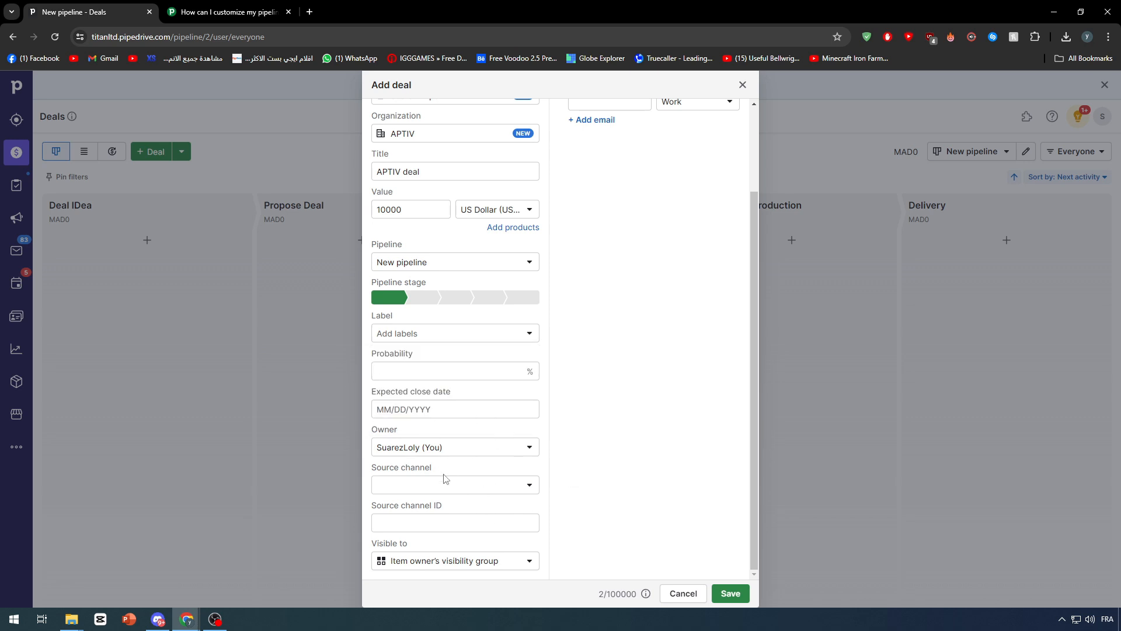
scroll(529, 488, up, 3)
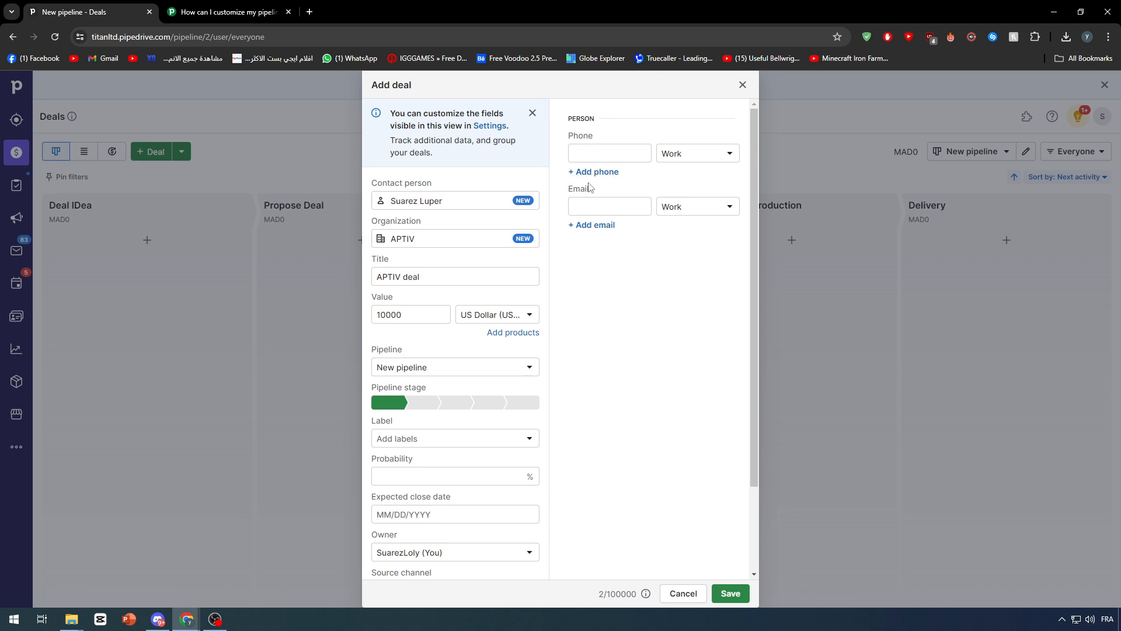
Step: Open fakenamegenerator.com in a new tab and copy its sample phone number
click(309, 12)
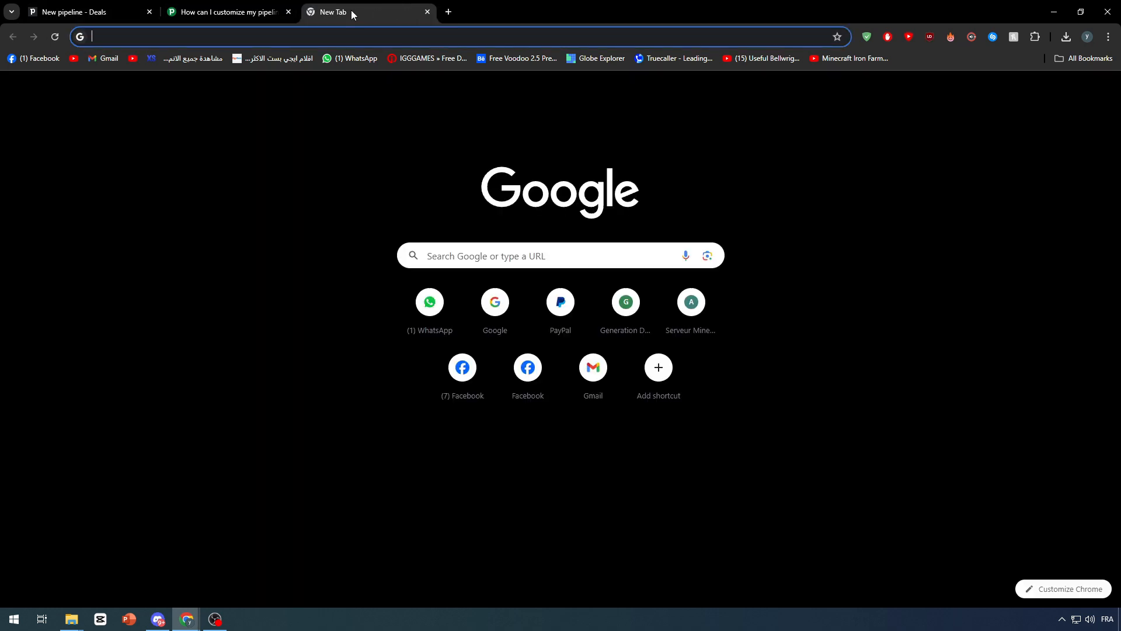
text(fa)
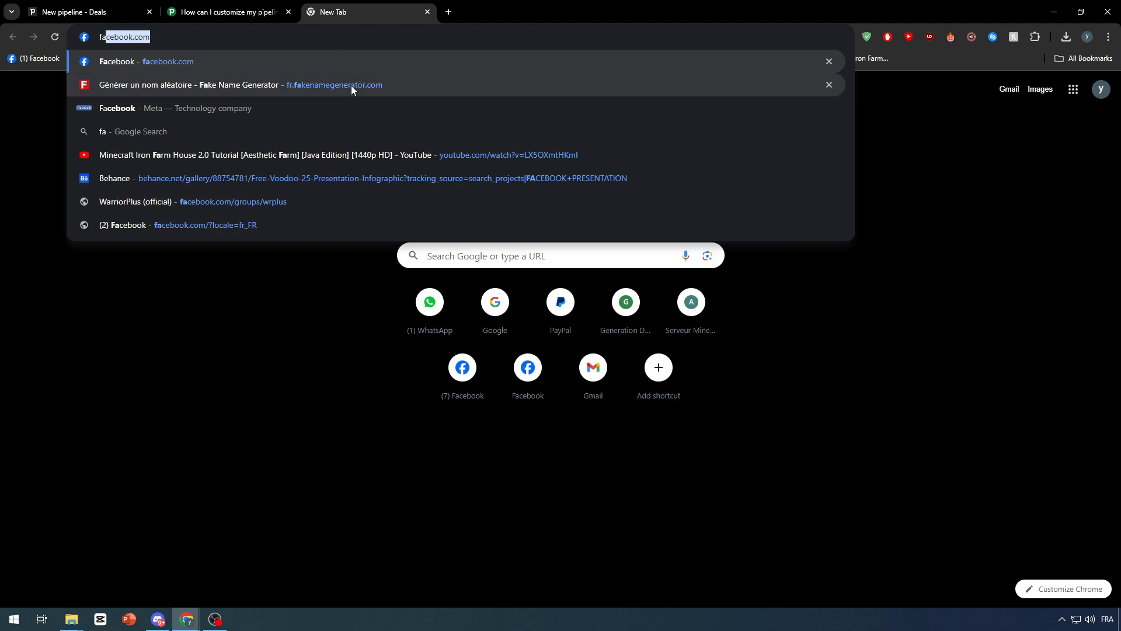
click(352, 85)
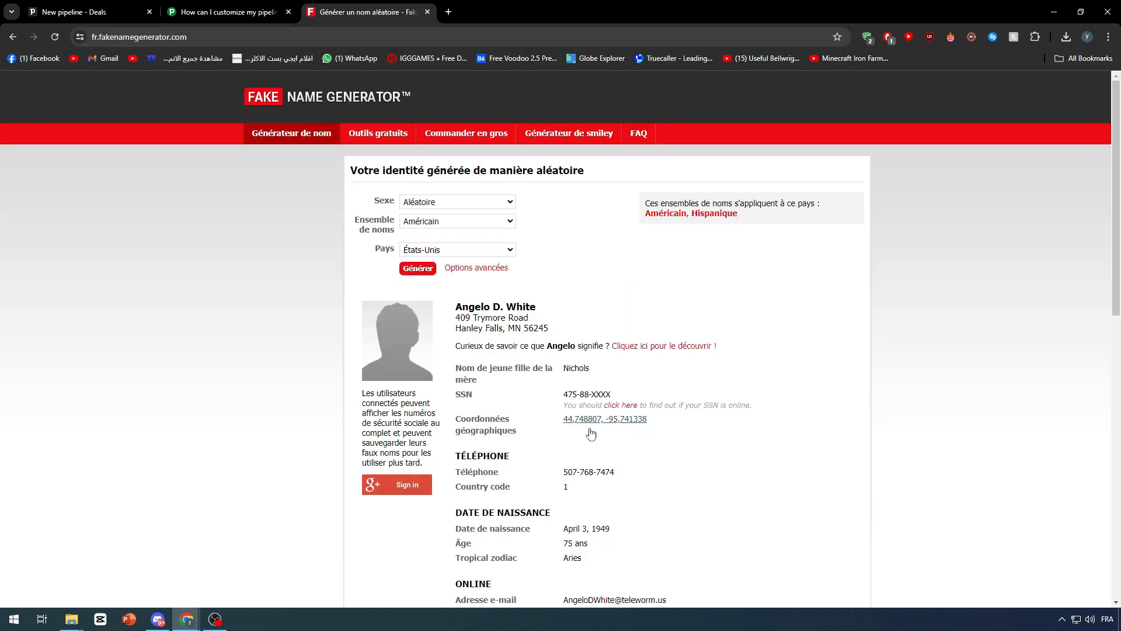
double_click(587, 472)
triple_click(589, 469)
key(ctrl+c)
Step: Paste the copied number as the contact's Mobile phone and save the APTIV deal
click(88, 12)
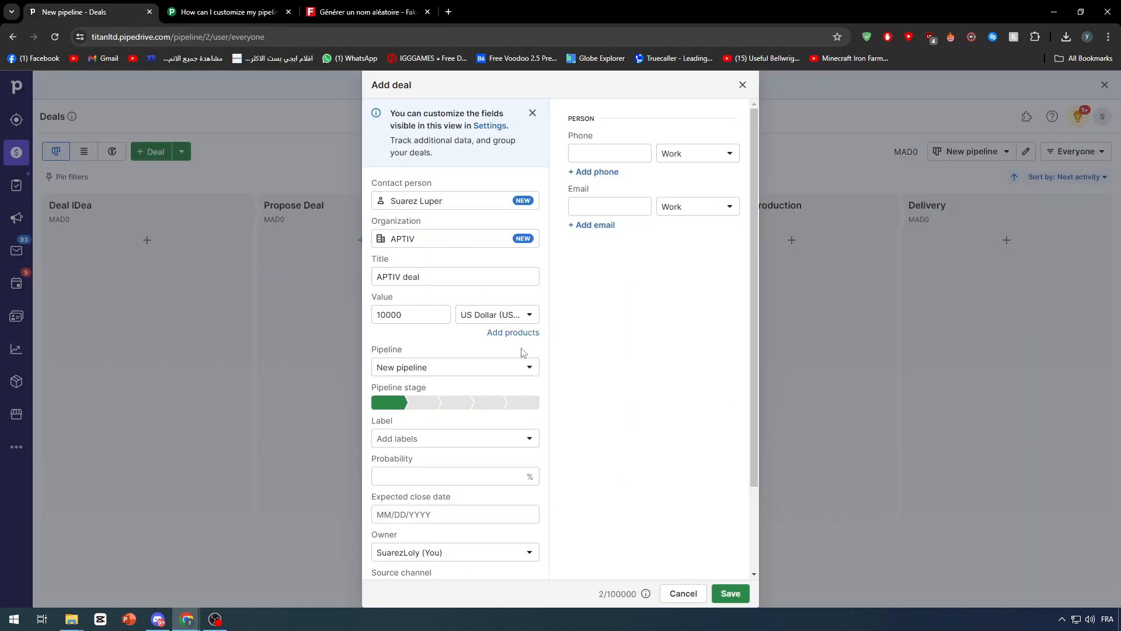
click(596, 153)
key(ctrl+v)
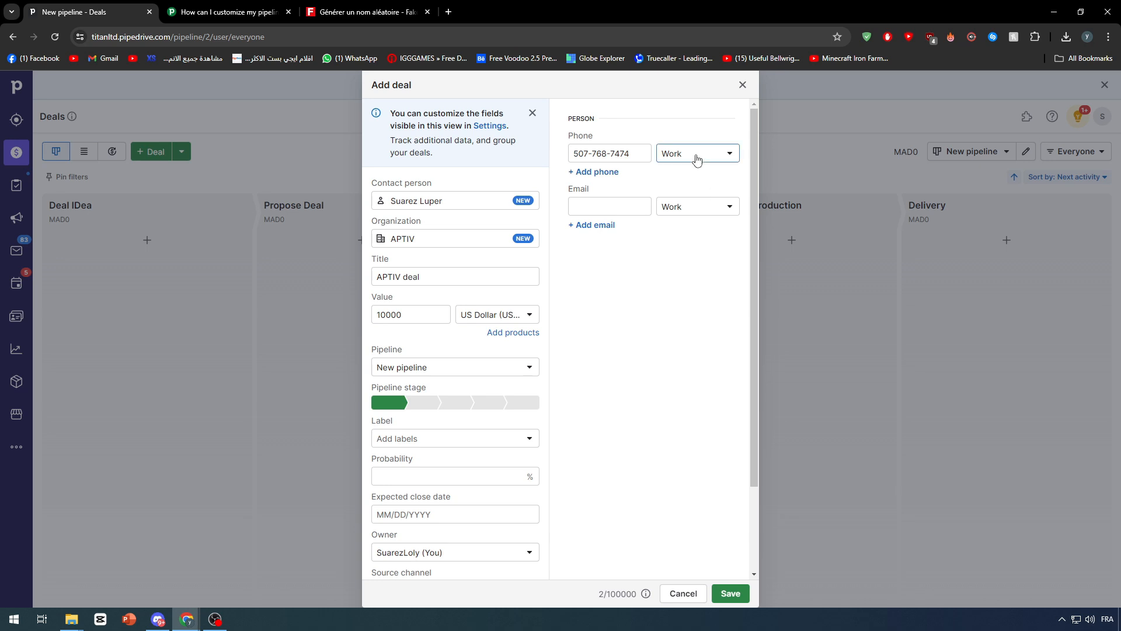
click(695, 153)
click(680, 216)
scroll(598, 495, down, 3)
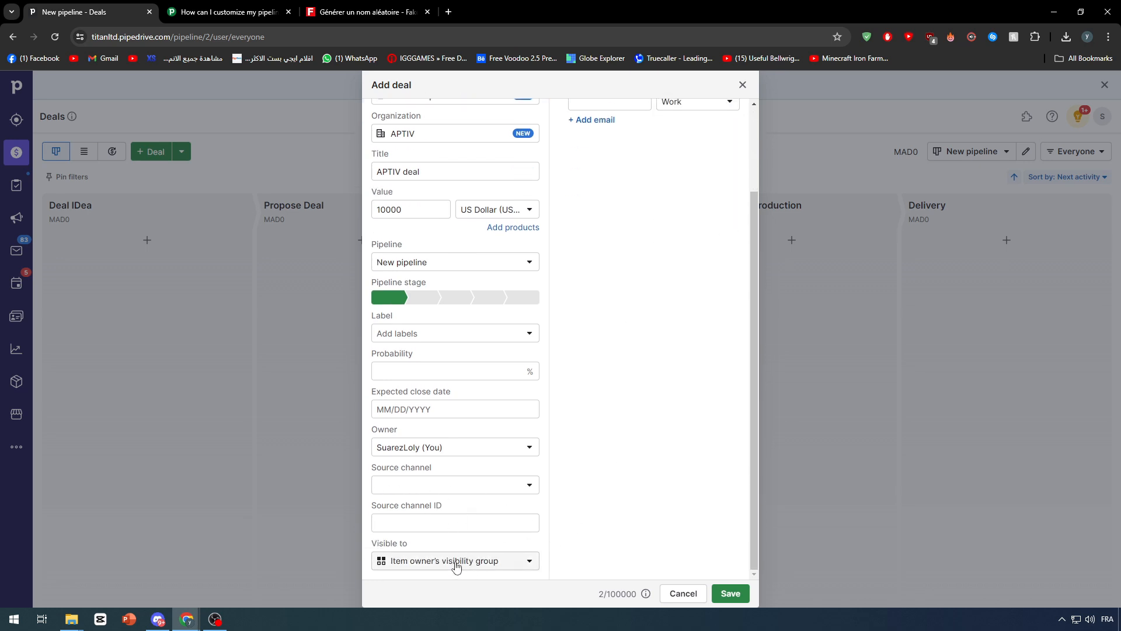
click(715, 594)
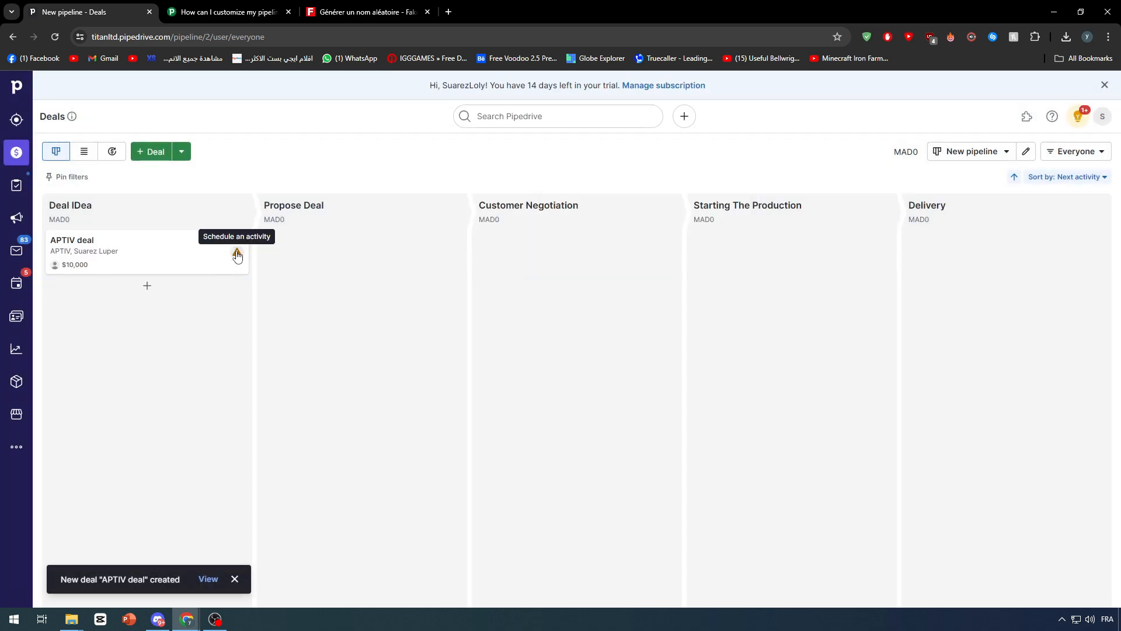
click(237, 255)
Step: Schedule an activity titled 'Meeting' for the APTIV deal and save it
click(207, 416)
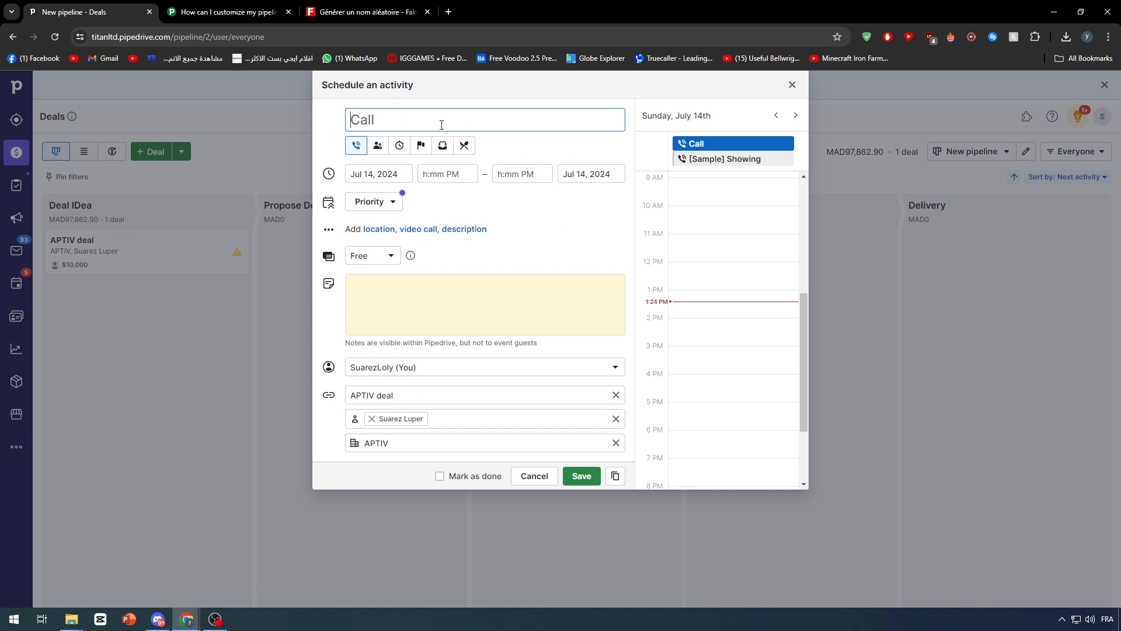
text(Meeting)
click(534, 230)
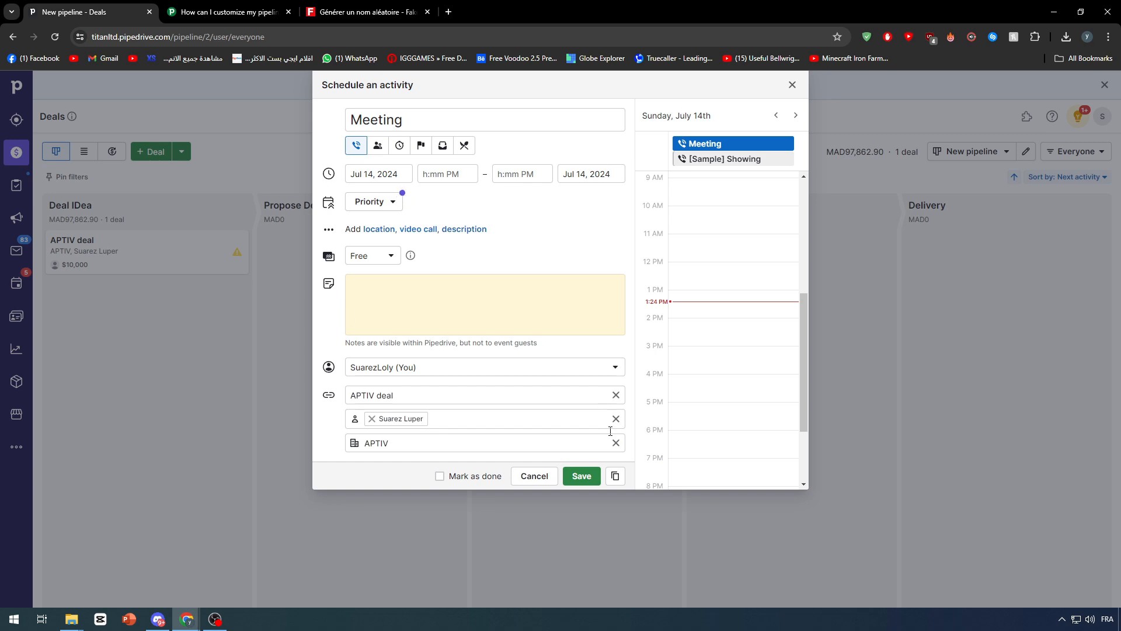
click(581, 476)
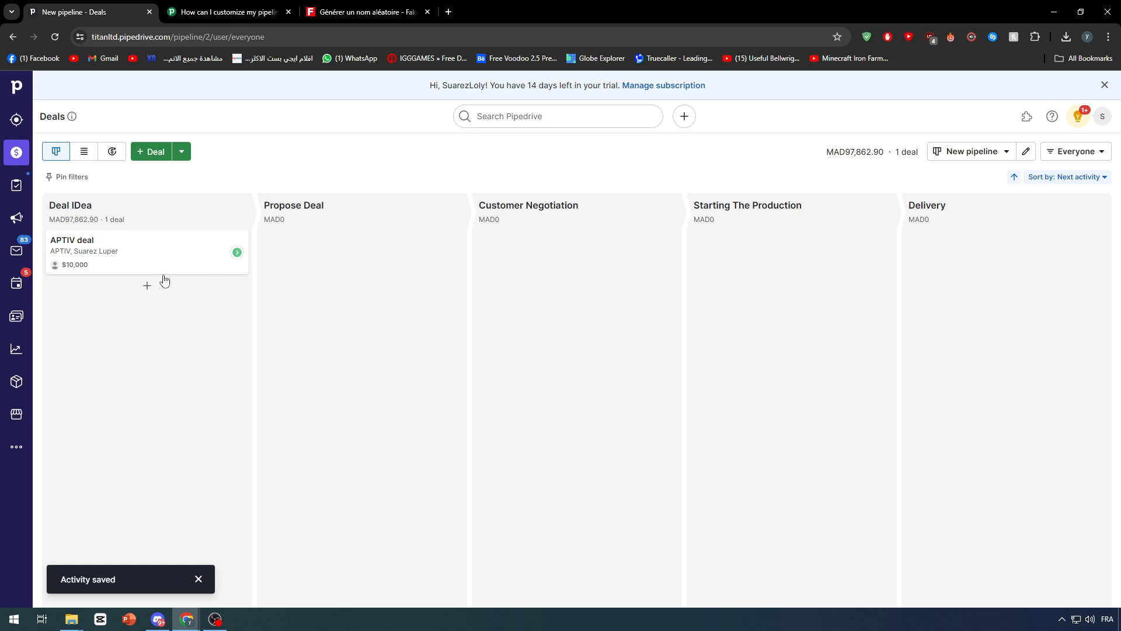
Step: Drag the APTIV deal through Propose Deal into Customer Negotiation and open its page
drag(165, 258, 373, 268)
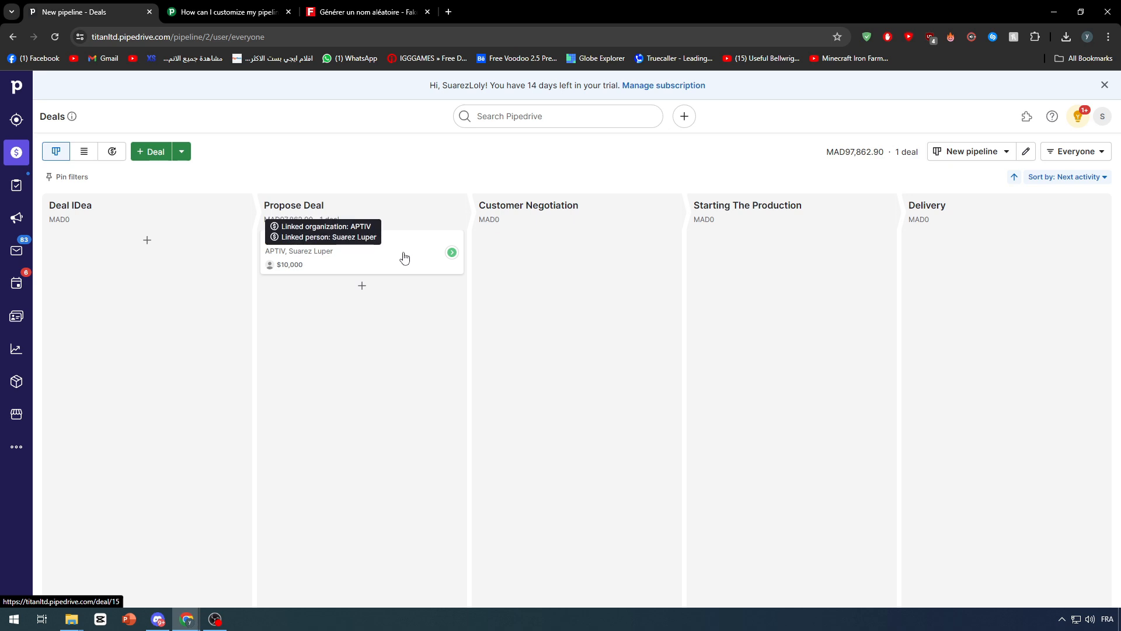
drag(371, 258, 583, 252)
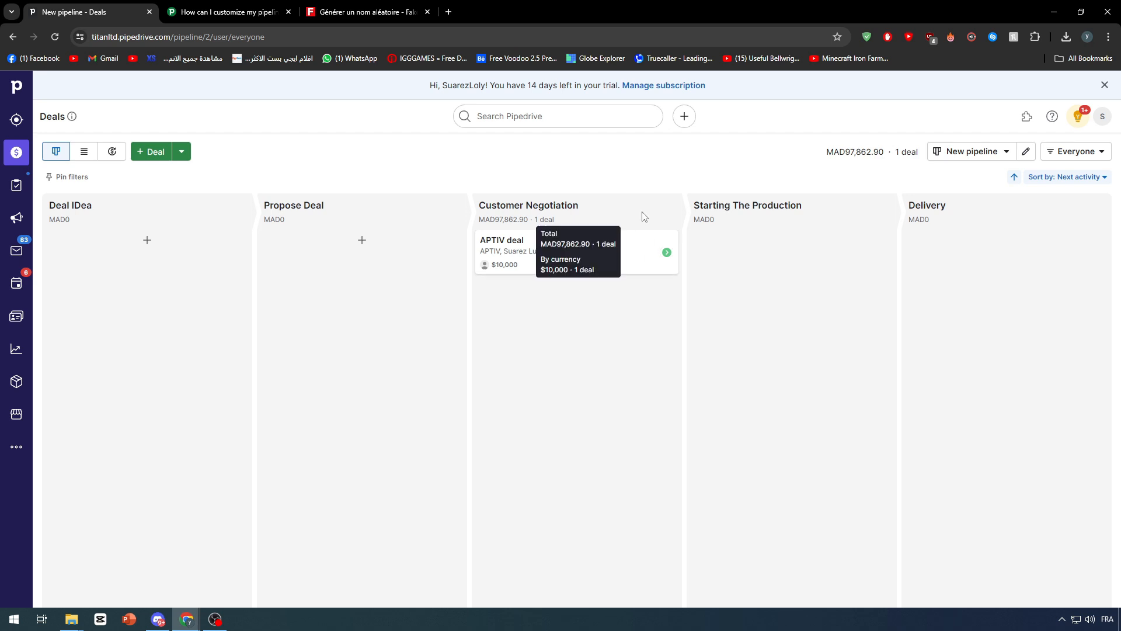
click(602, 252)
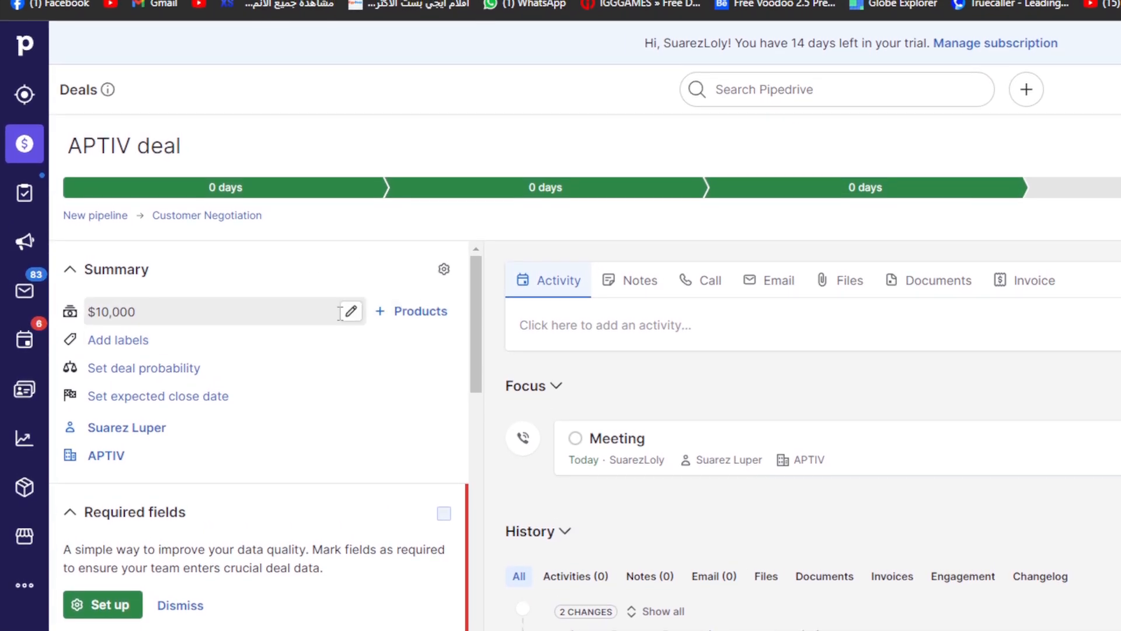
Step: Cancel an edit of the deal value, mark the APTIV deal Won, and return to Deals
click(349, 314)
click(320, 299)
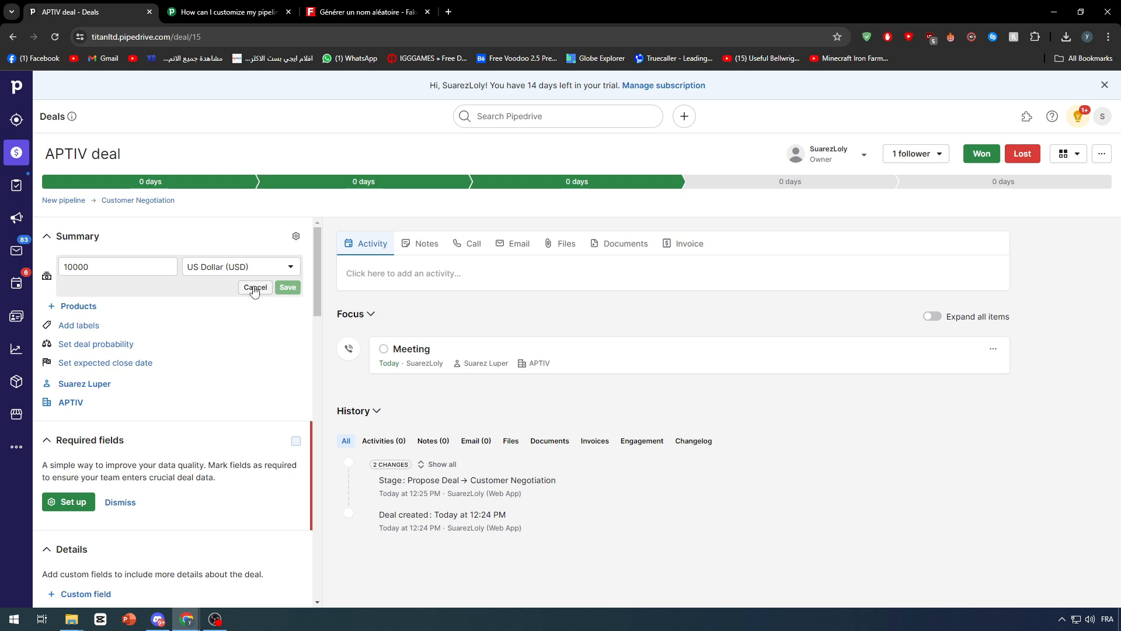
click(254, 289)
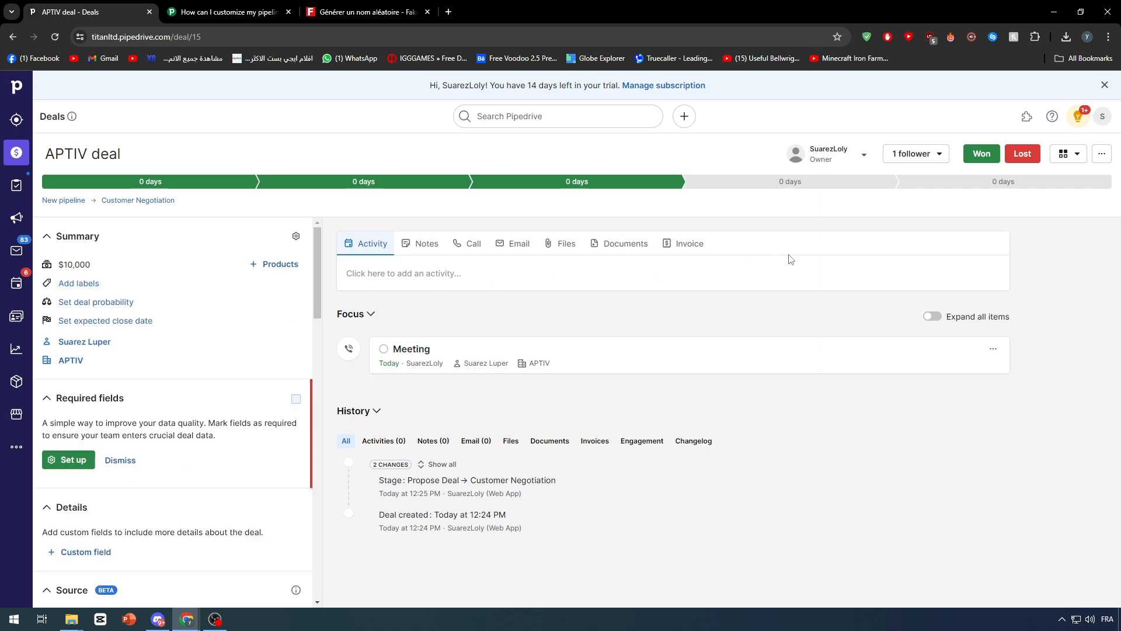
click(983, 155)
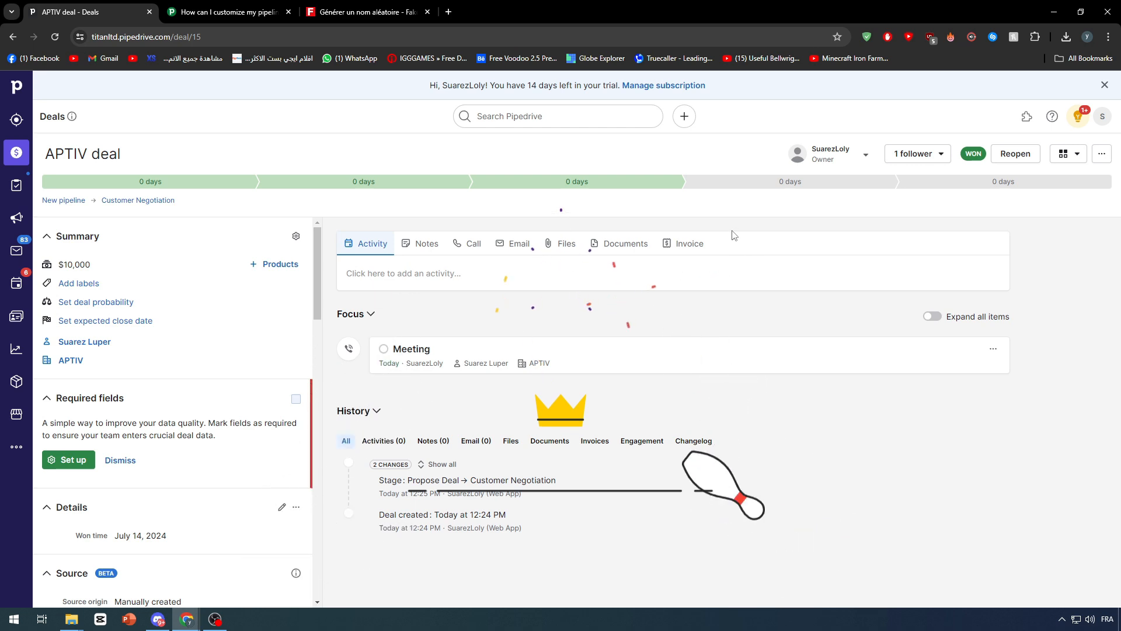
click(18, 154)
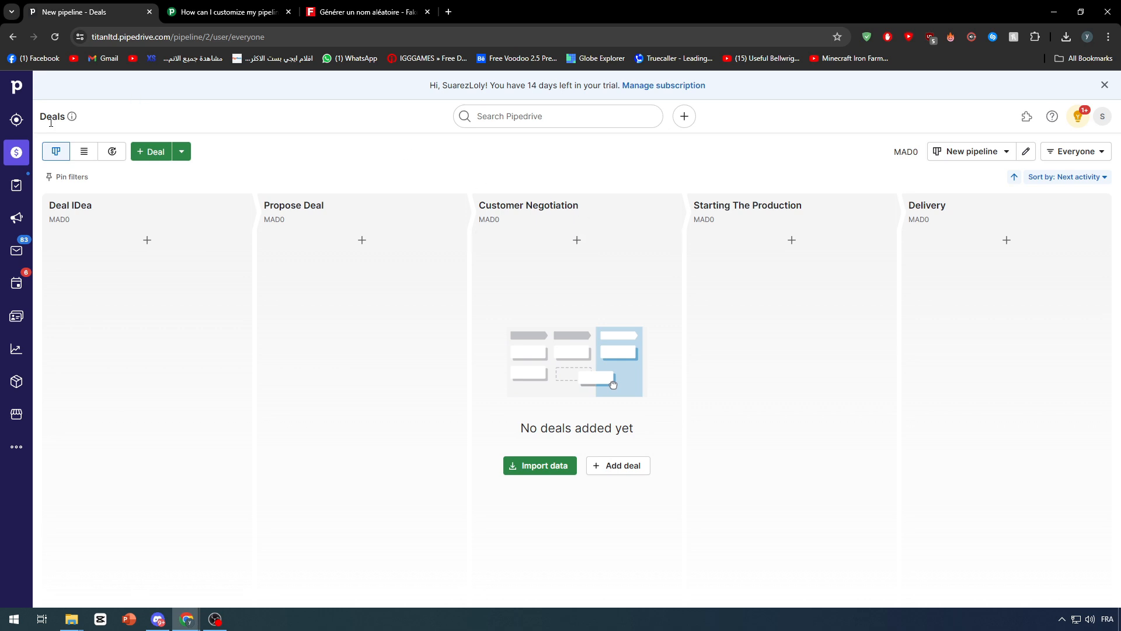
Step: Browse the Projects, Leads, Activities and Contacts lists, then open Insights showing the 67% win rate
click(11, 186)
click(7, 121)
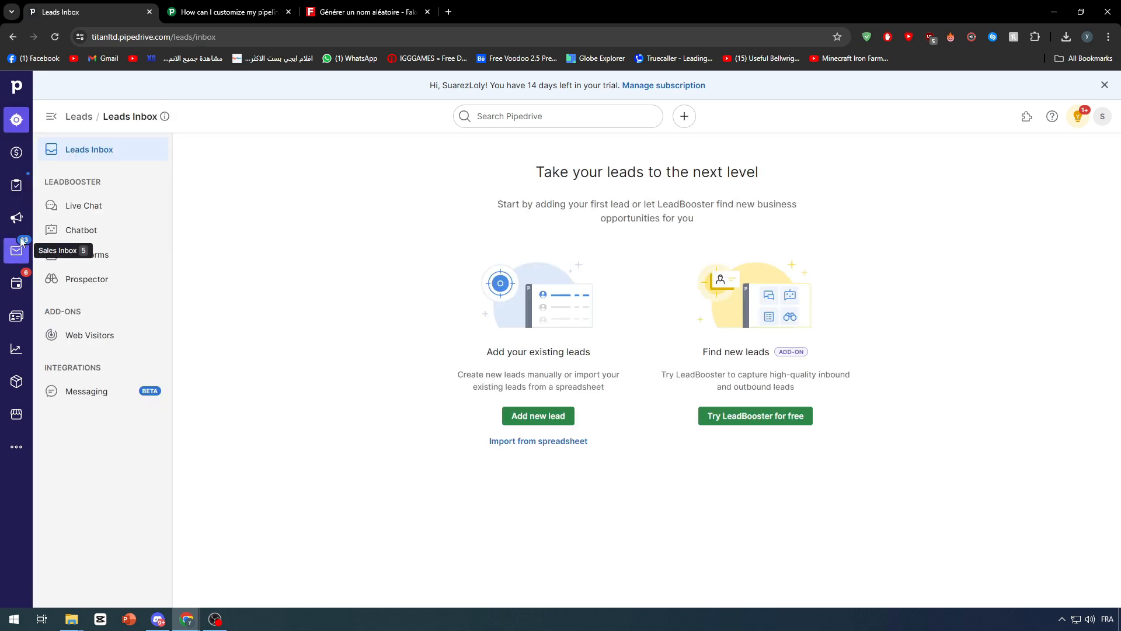
click(17, 185)
click(17, 285)
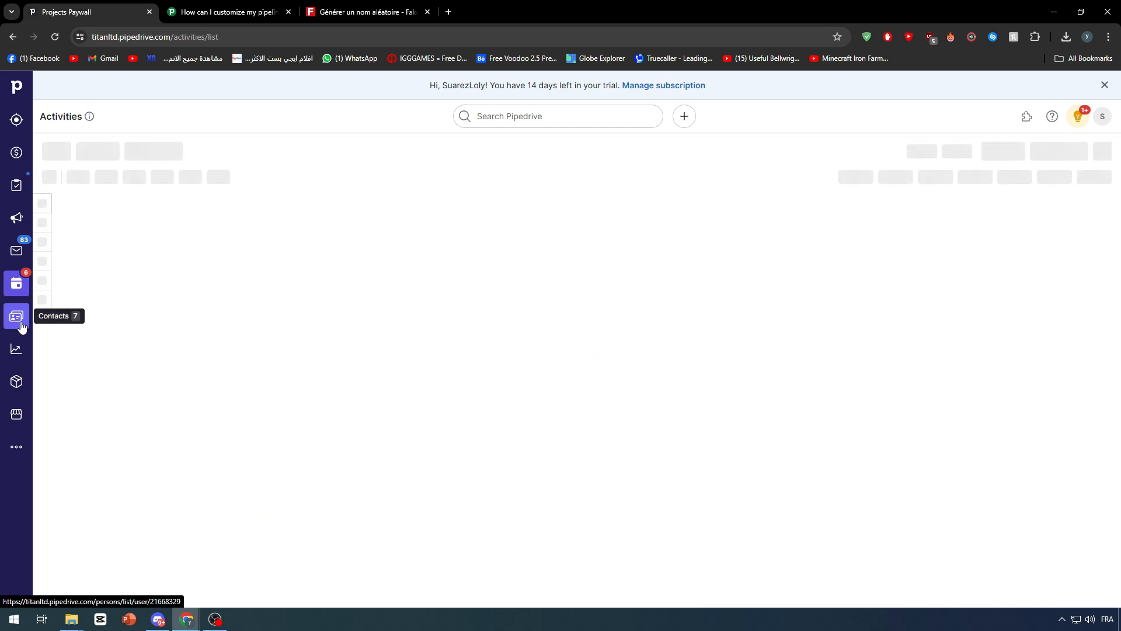
click(18, 318)
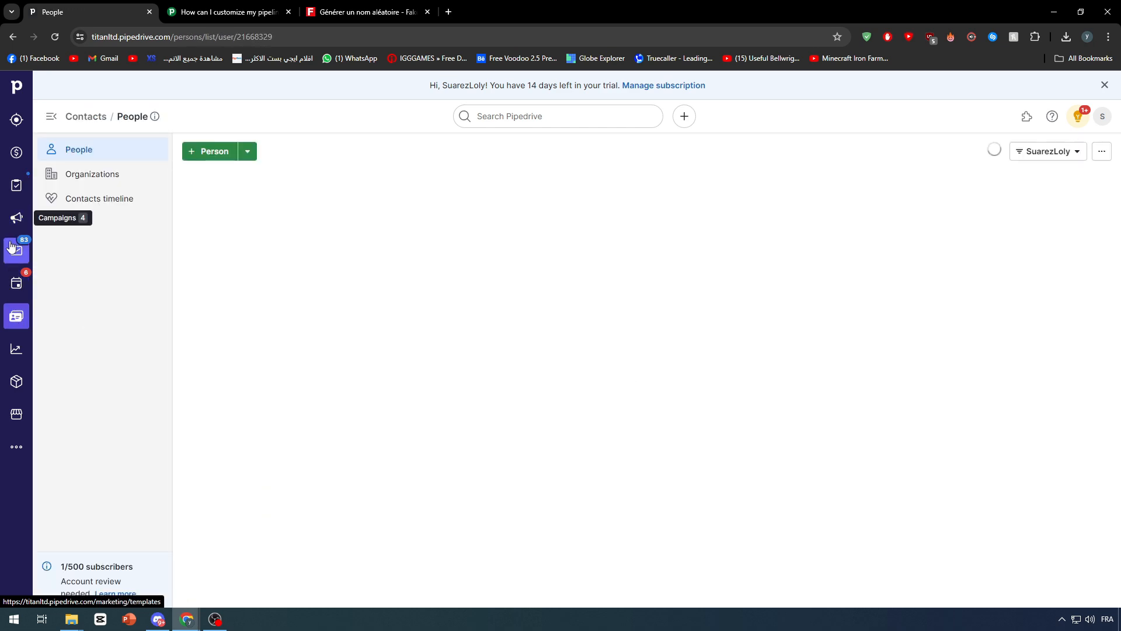
click(17, 283)
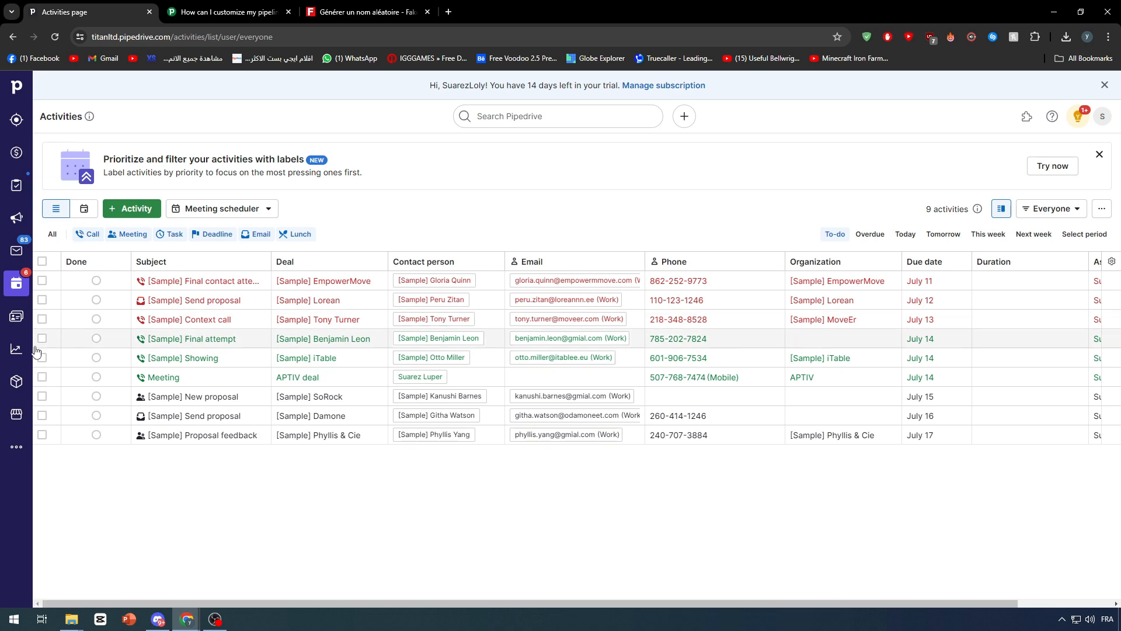
click(18, 345)
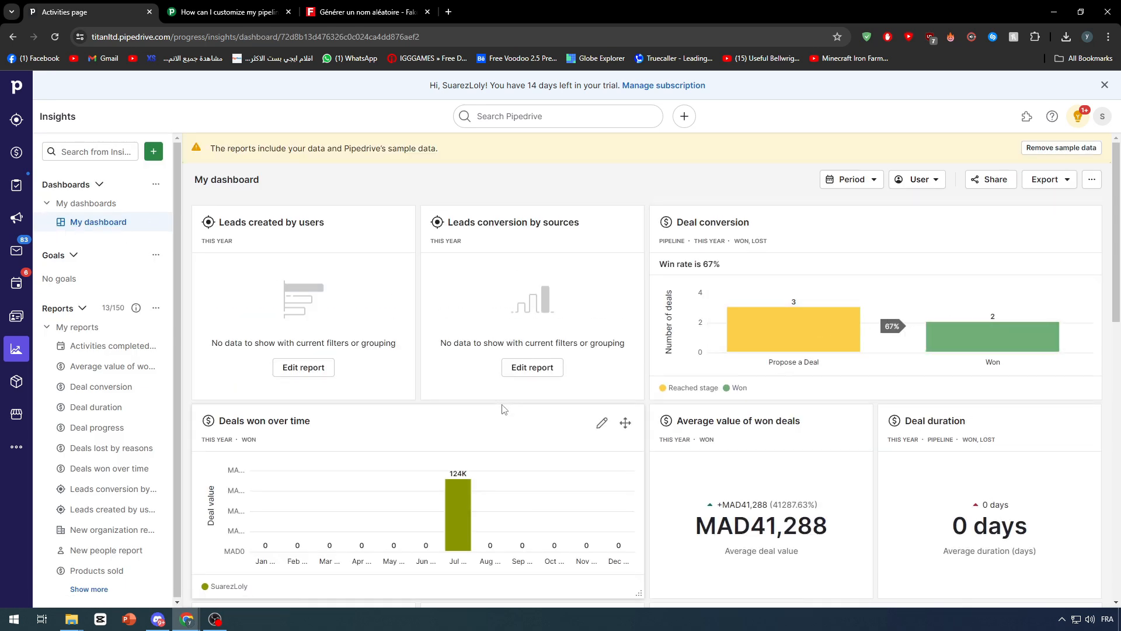
scroll(505, 409, down, 3)
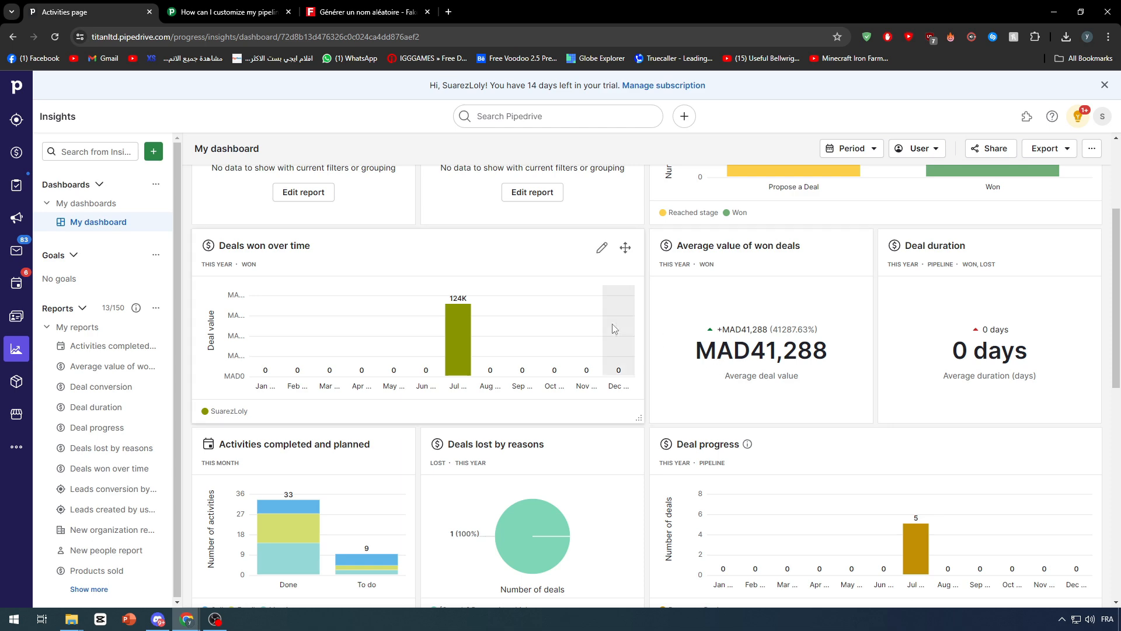
scroll(383, 276, down, 5)
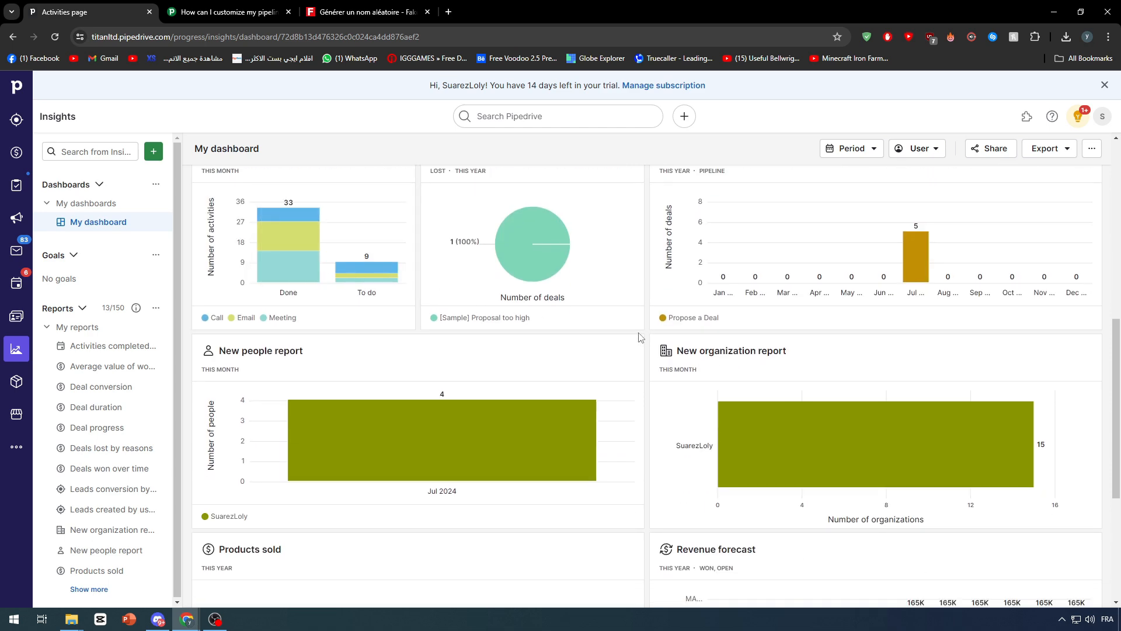
scroll(638, 336, up, 5)
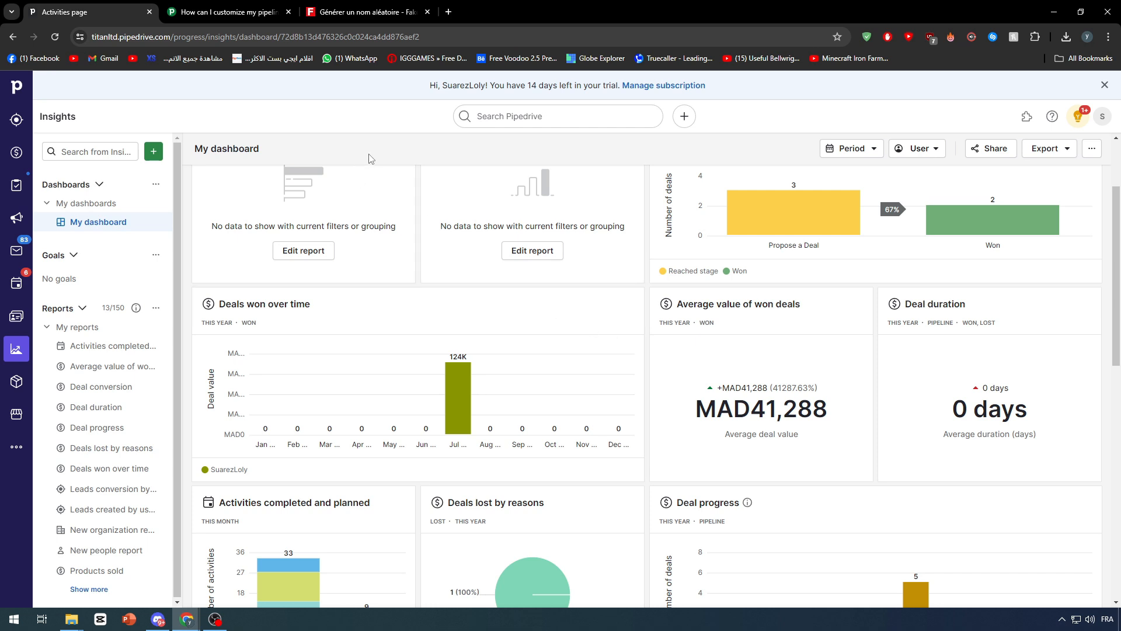
scroll(370, 161, up, 2)
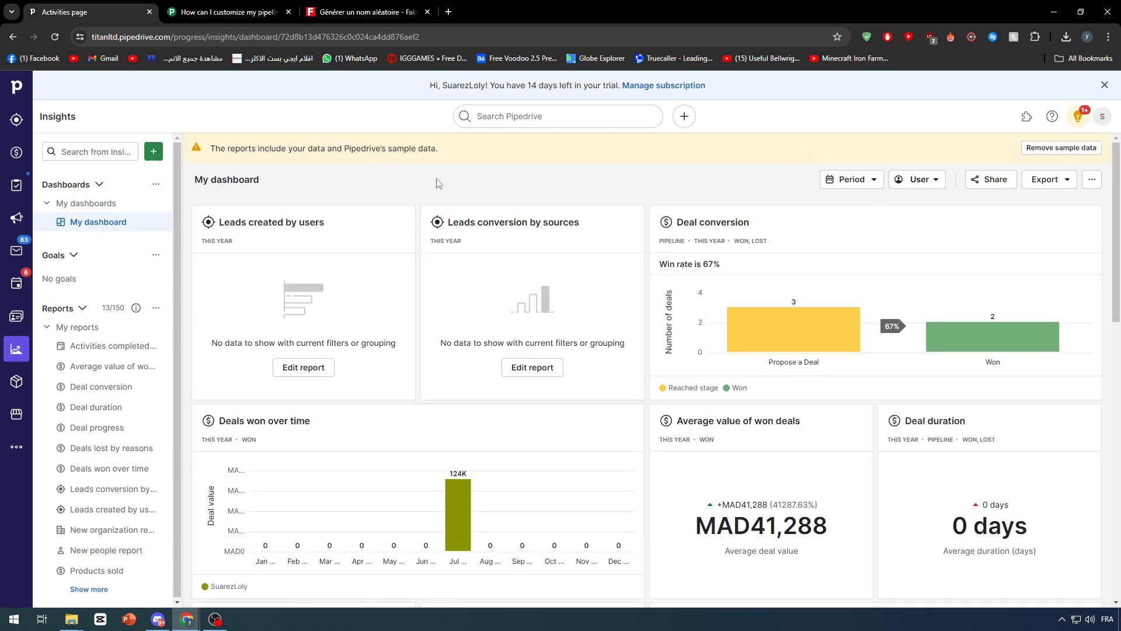